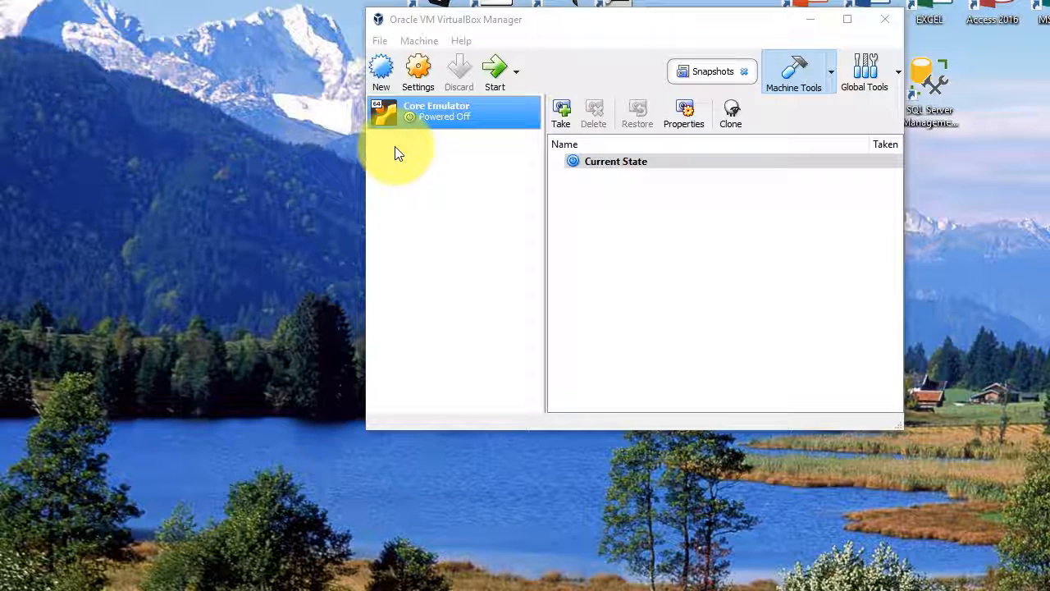
Step: Start creating a virtual machine named Hadoop with type Linux and version Ubuntu (64-bit)
left_click(382, 69)
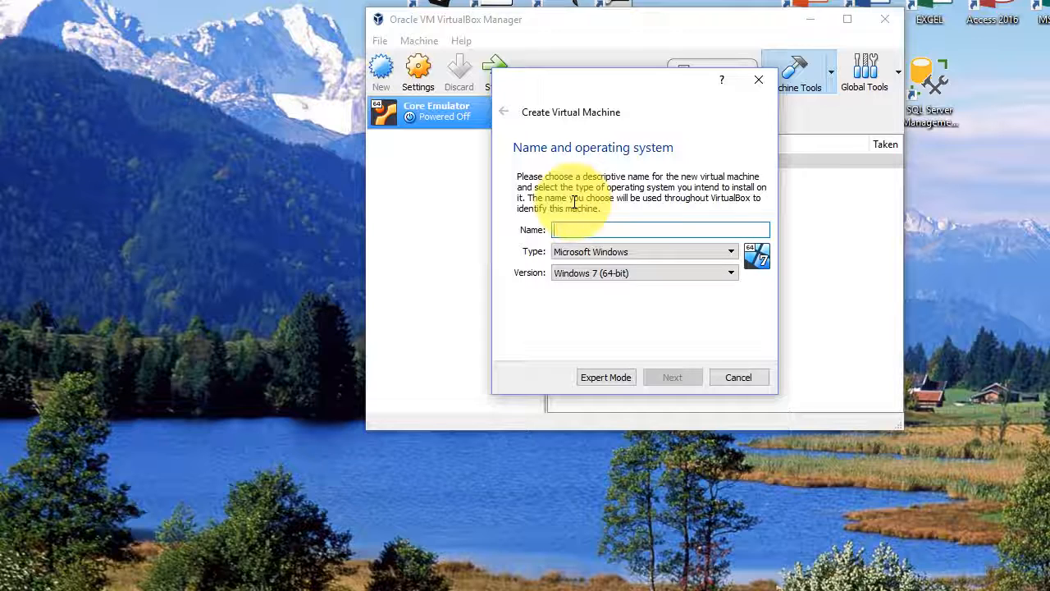
type("H")
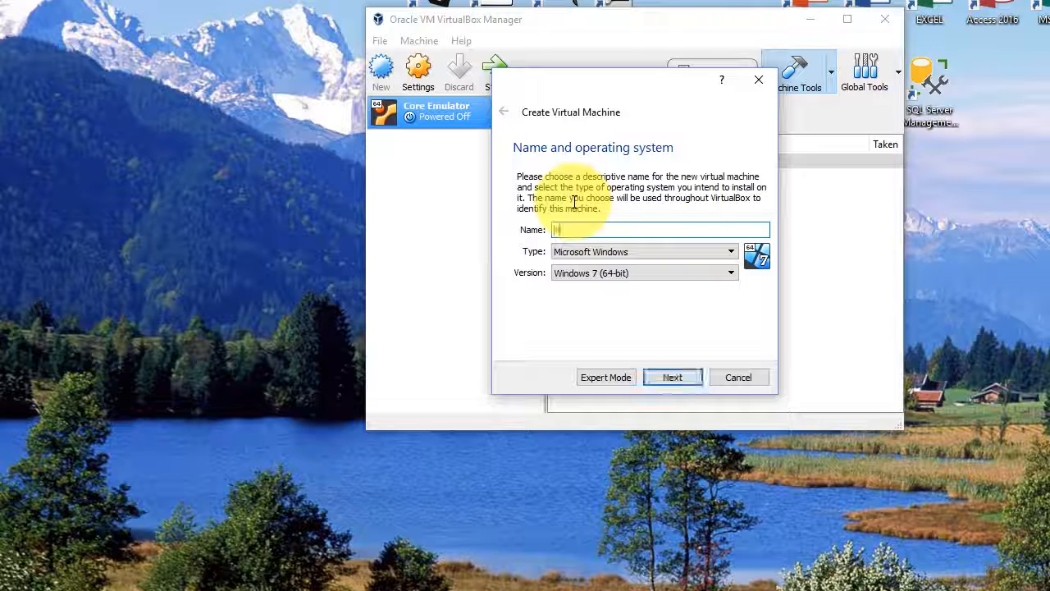
type("edooo")
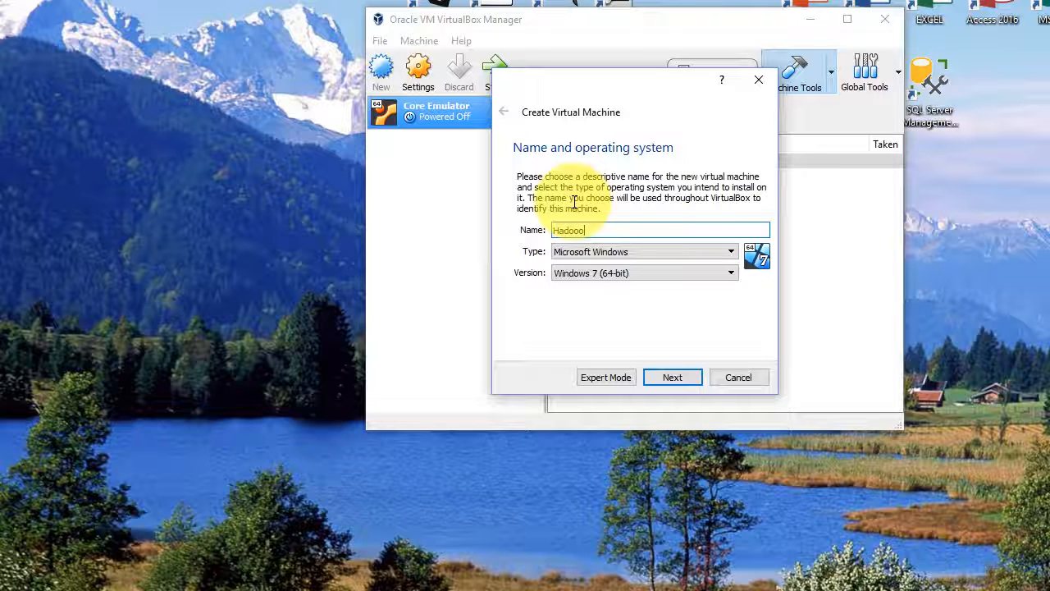
left_click(661, 254)
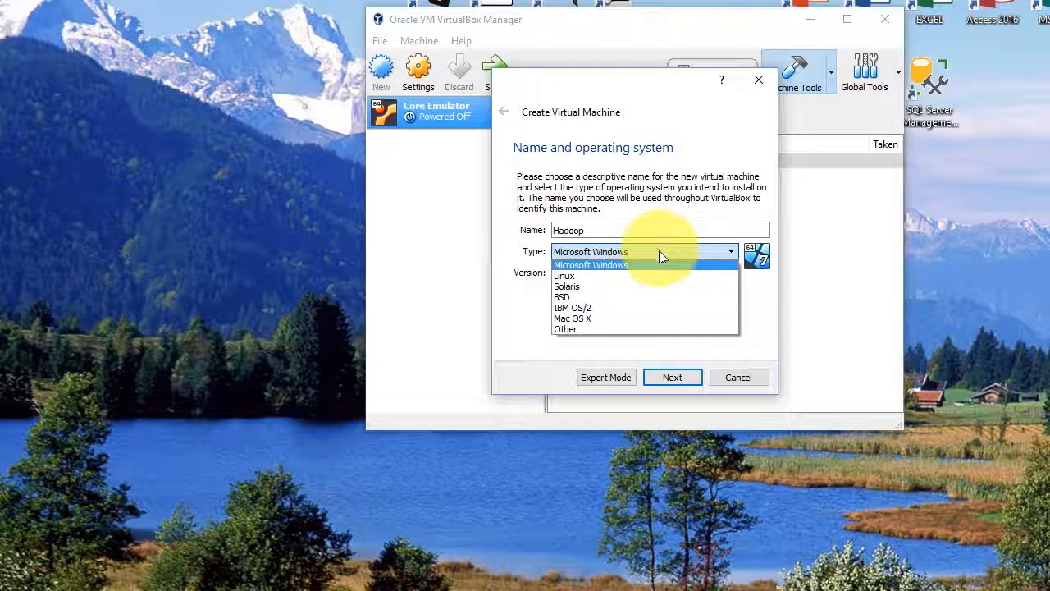
left_click(628, 279)
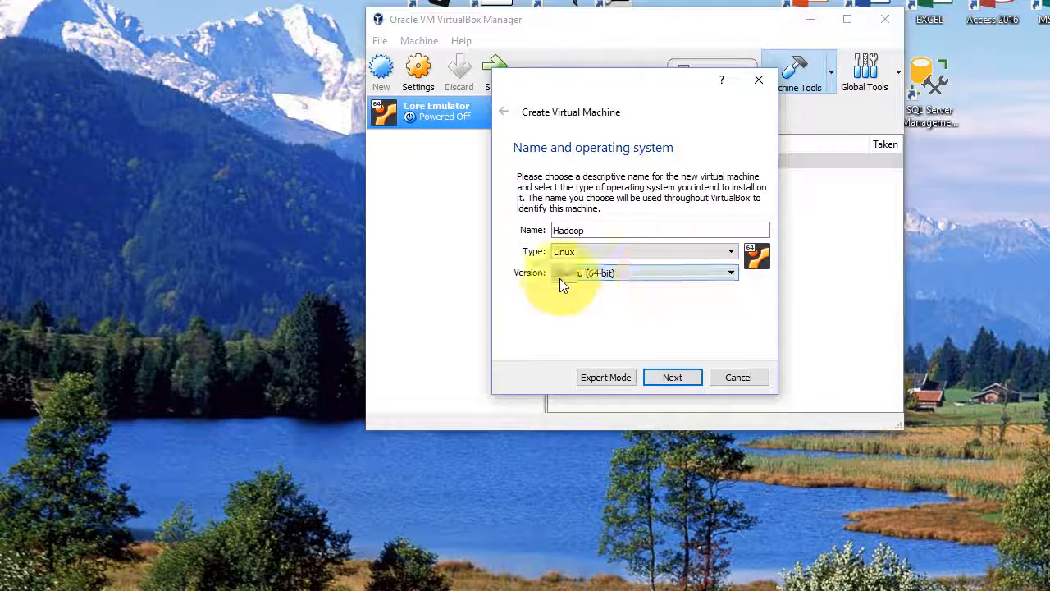
left_click(674, 378)
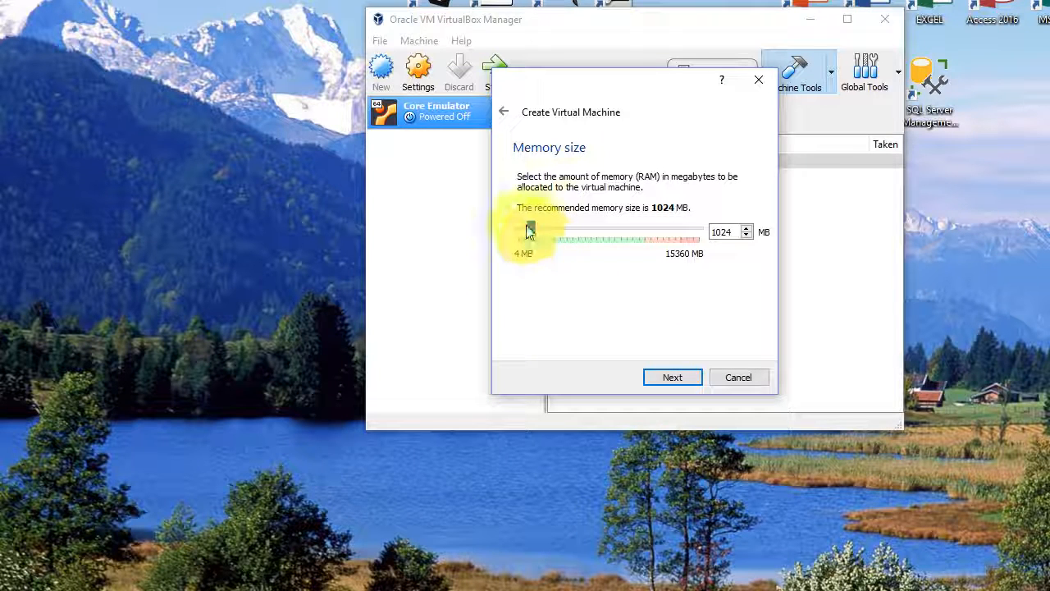
Step: Allocate 4096 MB of memory to the virtual machine and choose to create a virtual hard disk now
left_click_drag(533, 230, 570, 226)
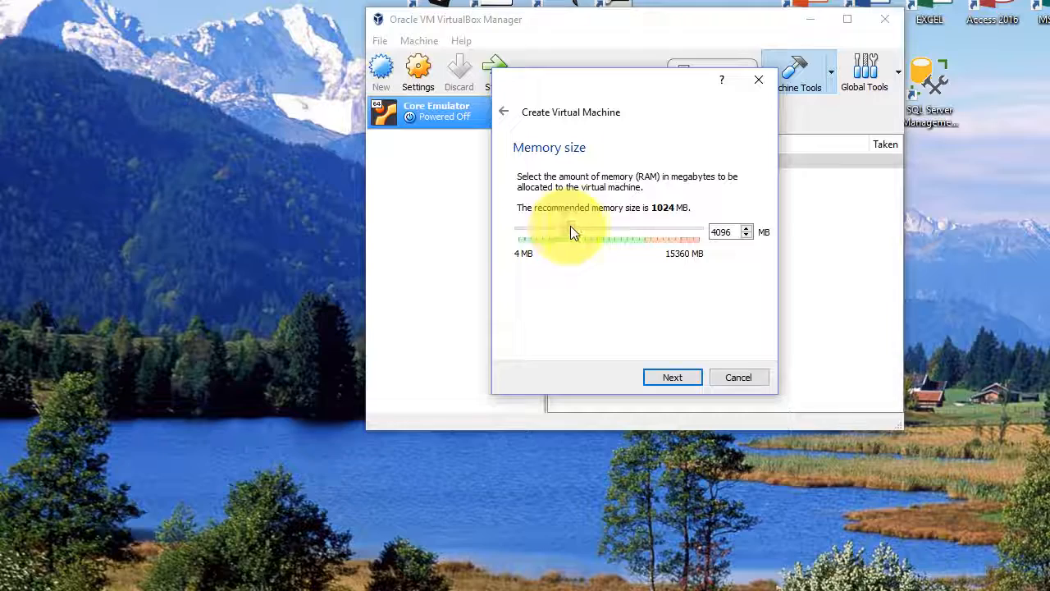
left_click(679, 378)
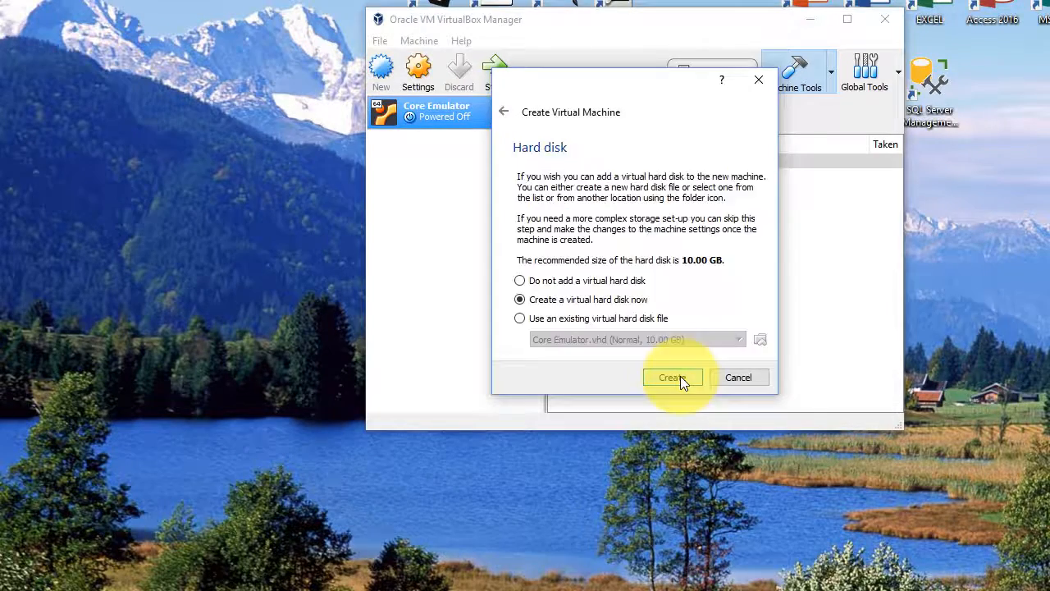
left_click(680, 375)
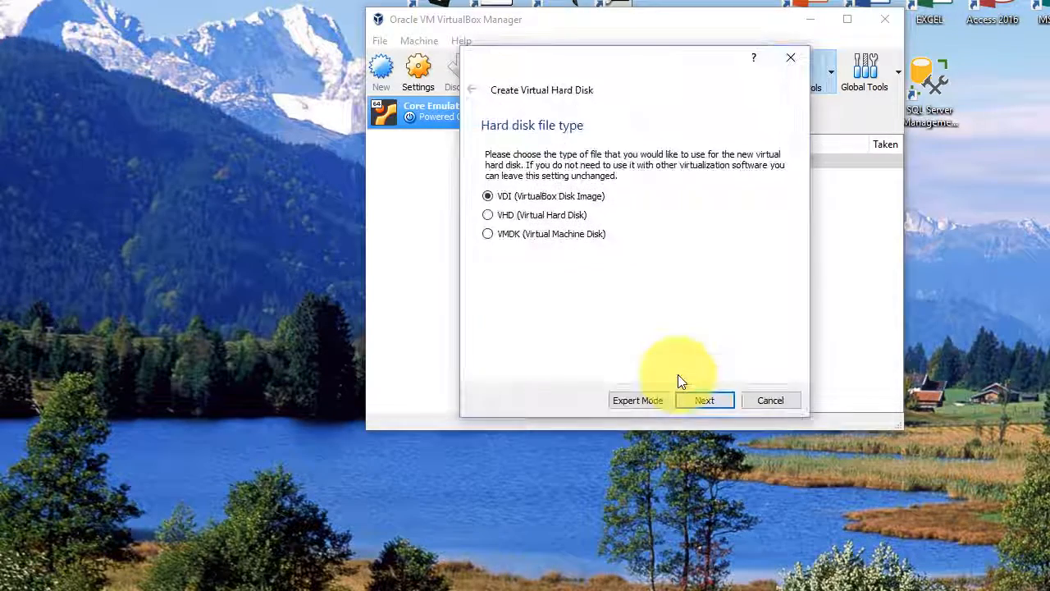
Step: Create the Hadoop hard disk as a dynamically allocated VHD with a size of 29.94 GB
left_click(530, 215)
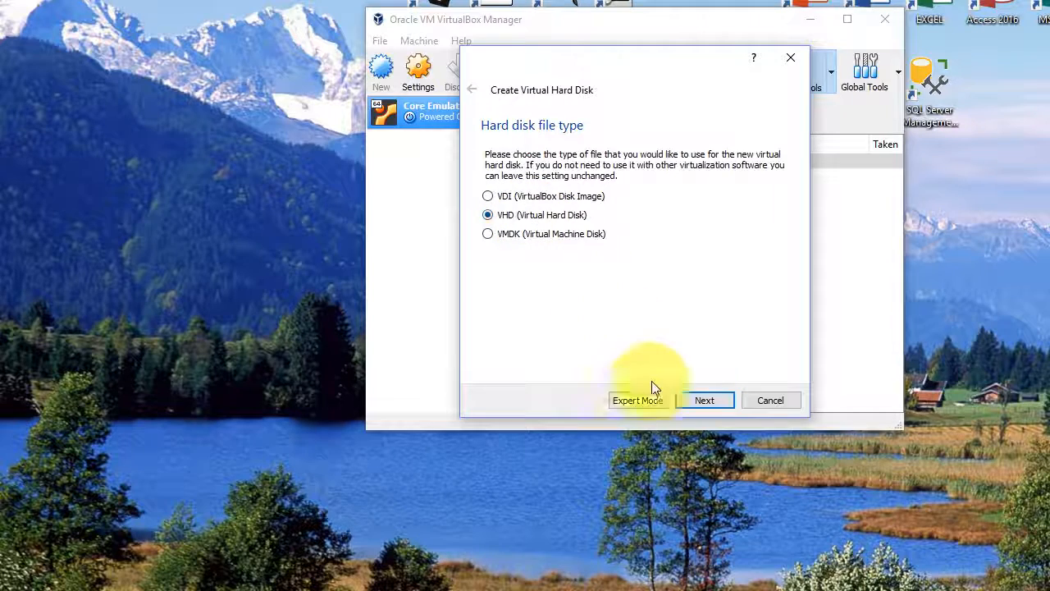
left_click(697, 400)
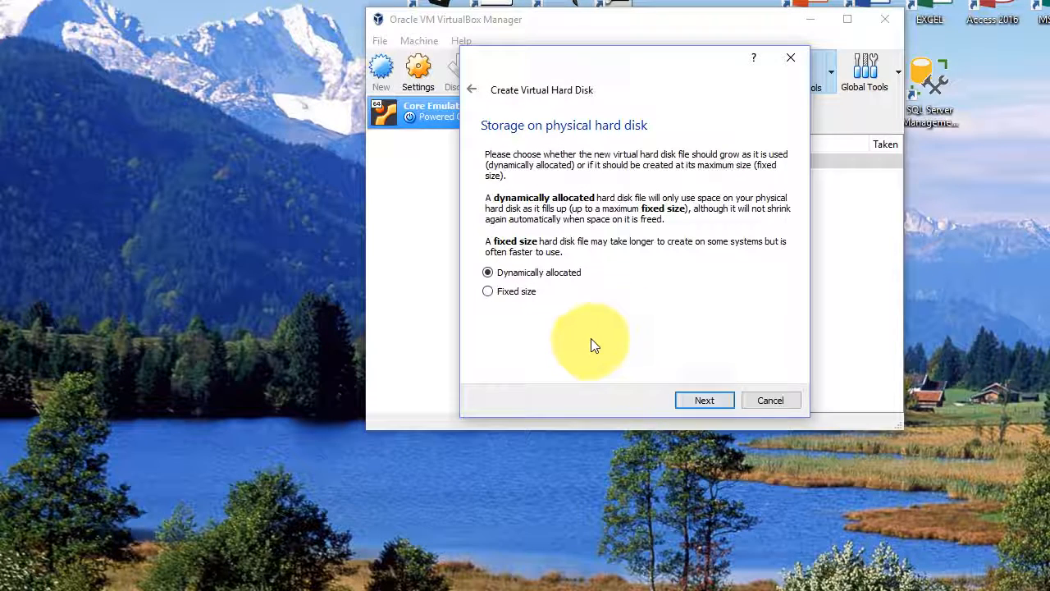
left_click(697, 401)
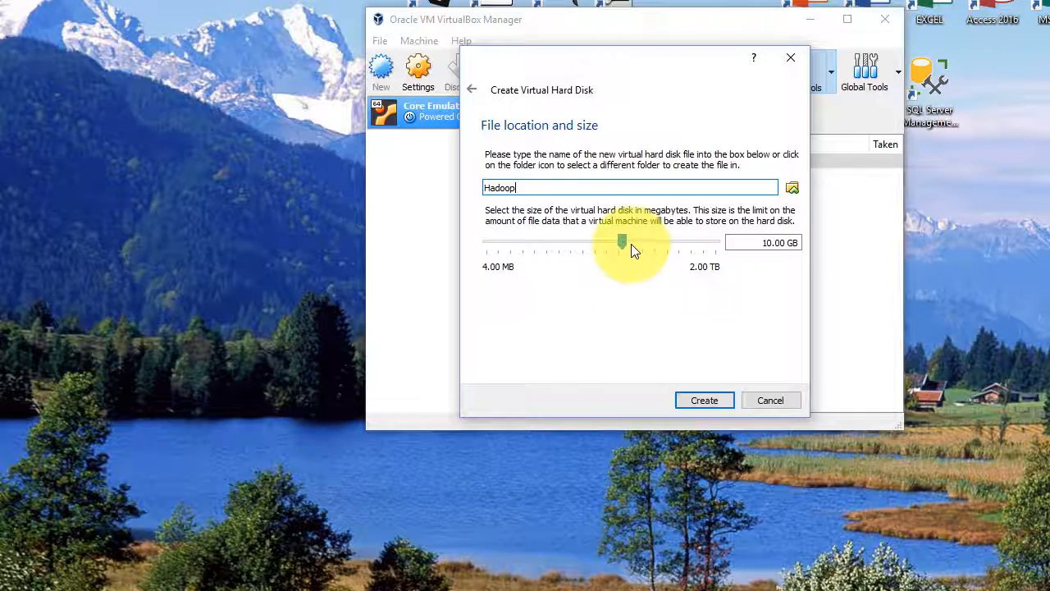
left_click_drag(632, 240, 645, 234)
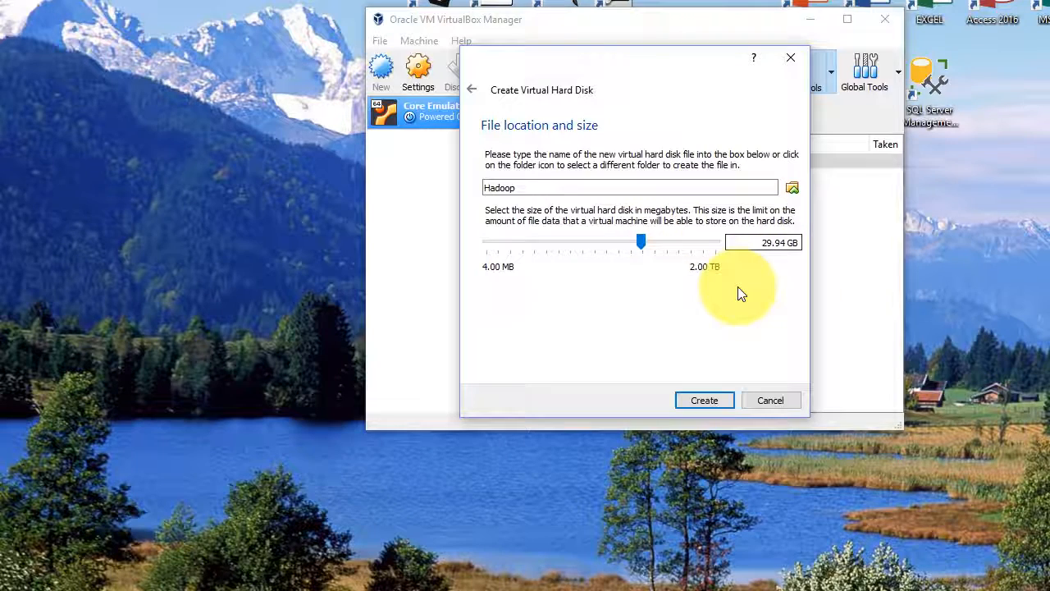
left_click(702, 403)
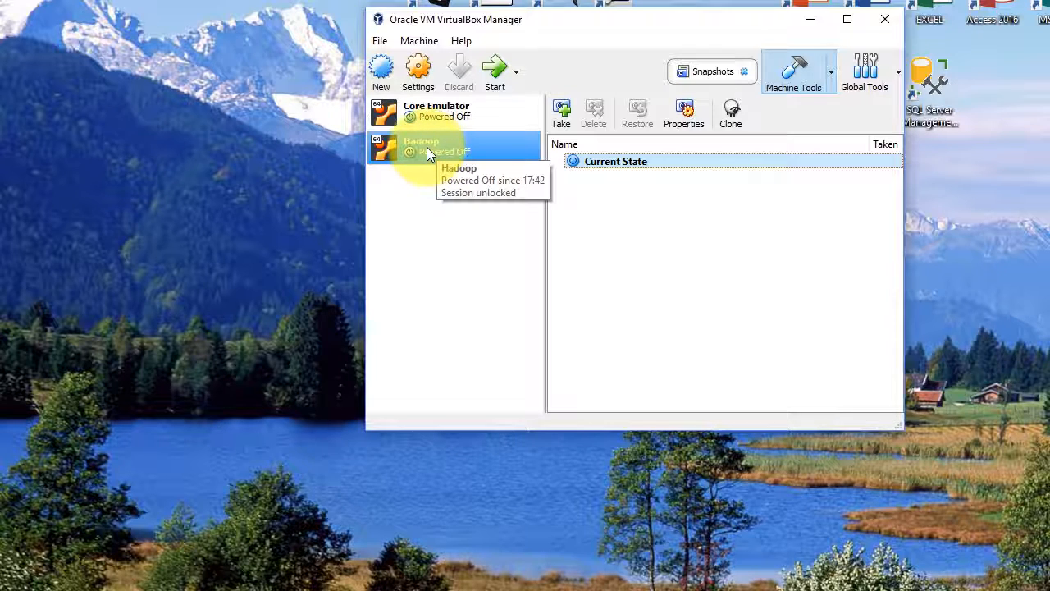
Step: Set both Shared Clipboard and Drag'n'Drop to Bidirectional in the Hadoop machine's advanced general settings
left_click(418, 76)
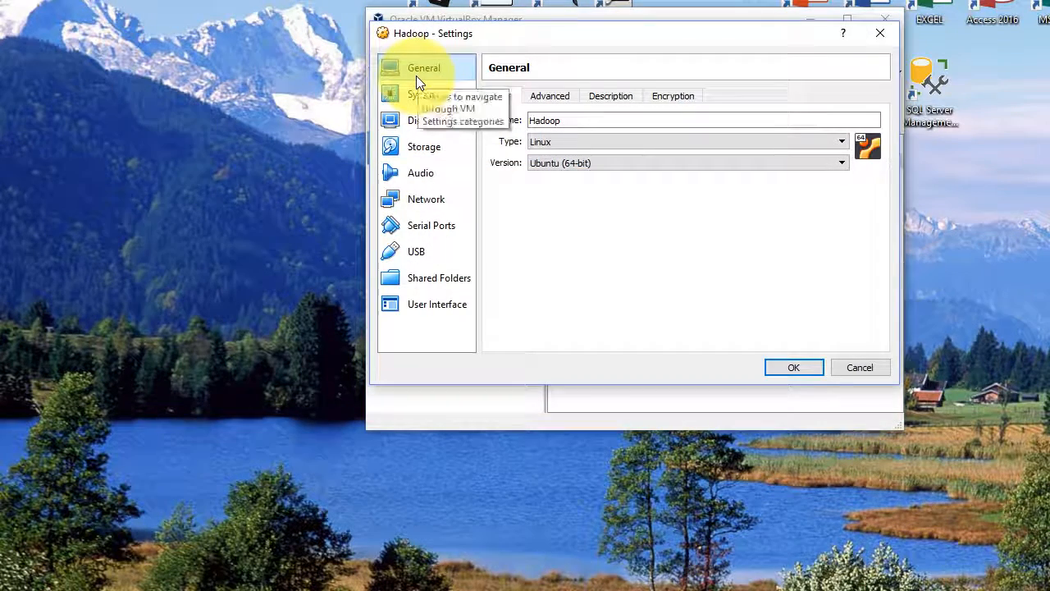
left_click(545, 99)
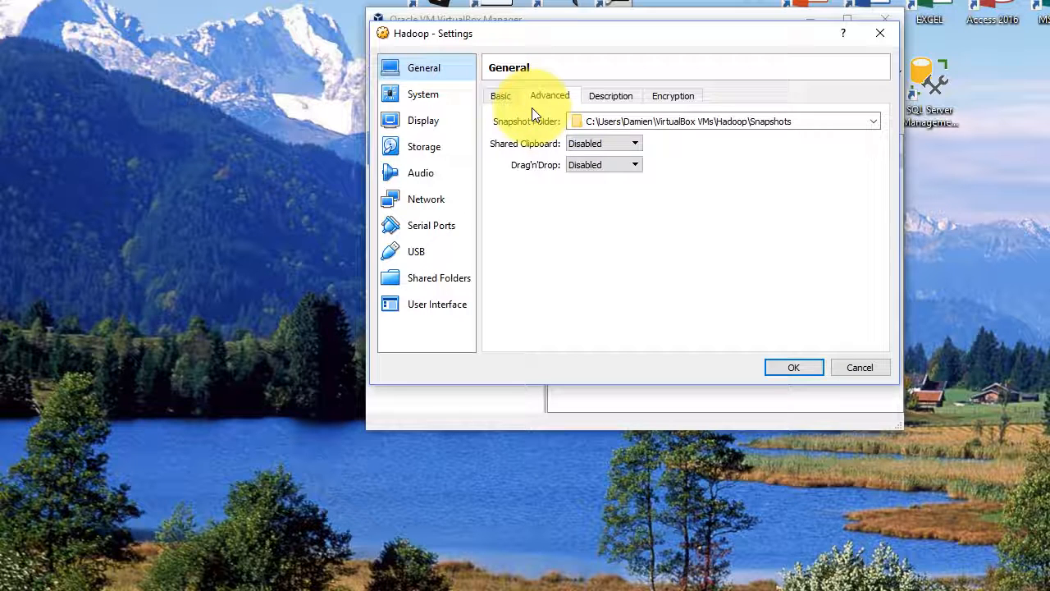
left_click(637, 144)
left_click(606, 187)
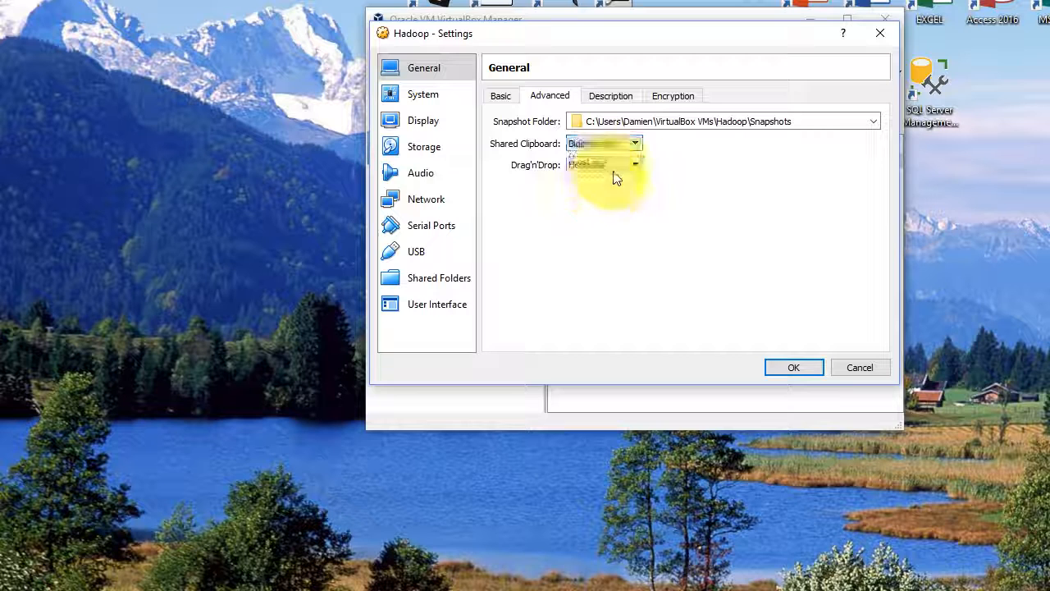
left_click(627, 165)
left_click(604, 210)
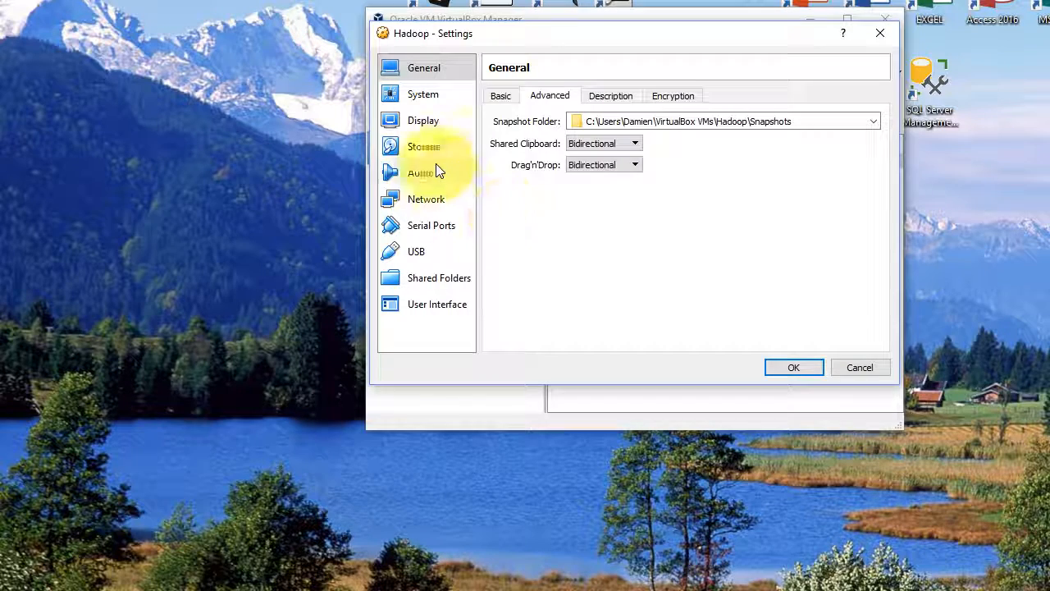
Step: Load ubuntu-16.04.3-desktop-amd64.iso into the Hadoop machine's empty optical drive and save the settings
left_click(422, 146)
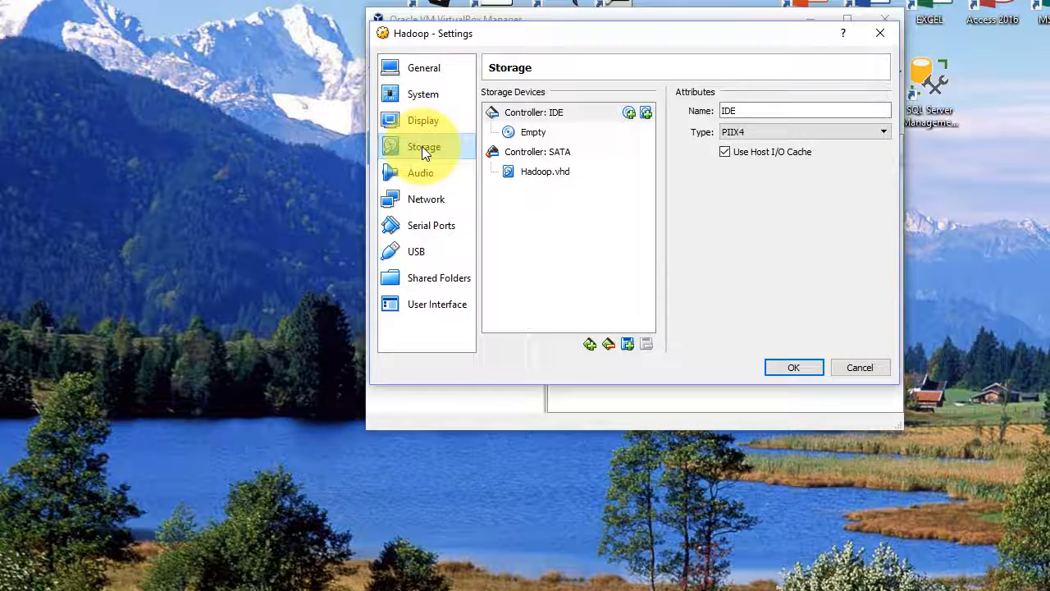
left_click(532, 134)
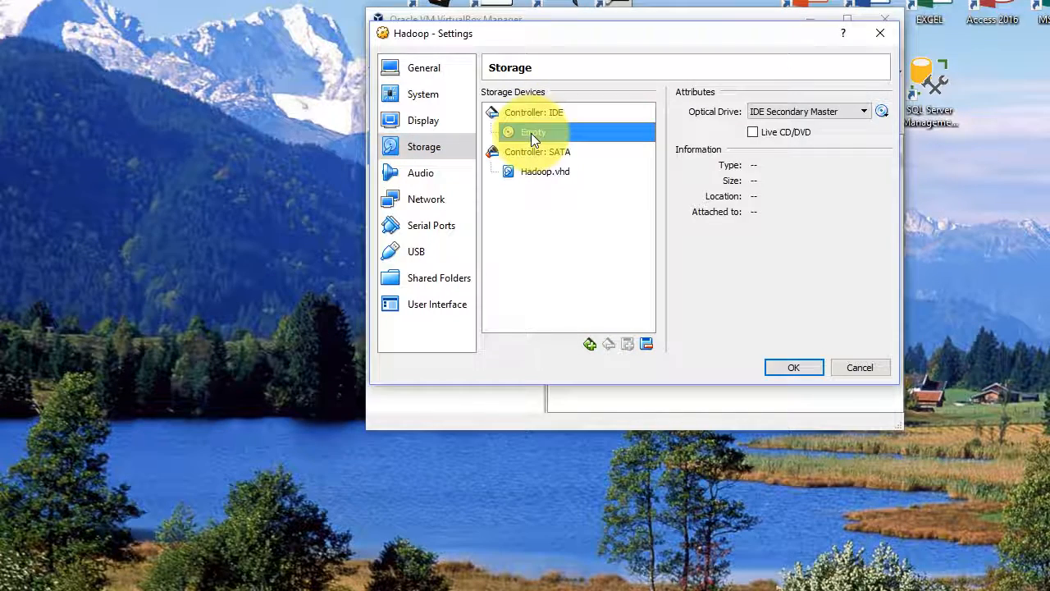
left_click(882, 111)
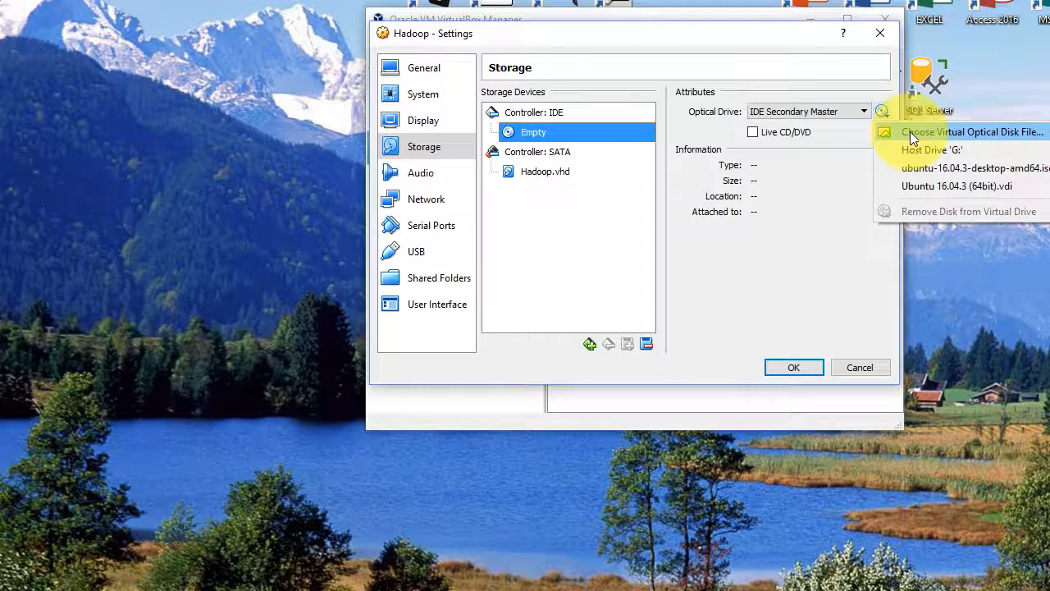
left_click(910, 132)
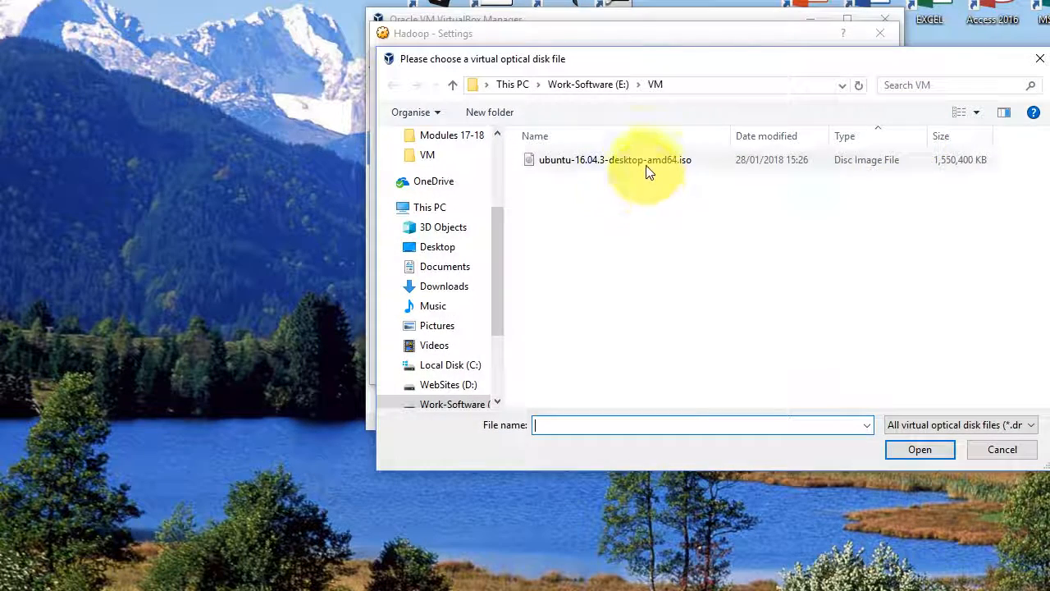
left_click(566, 166)
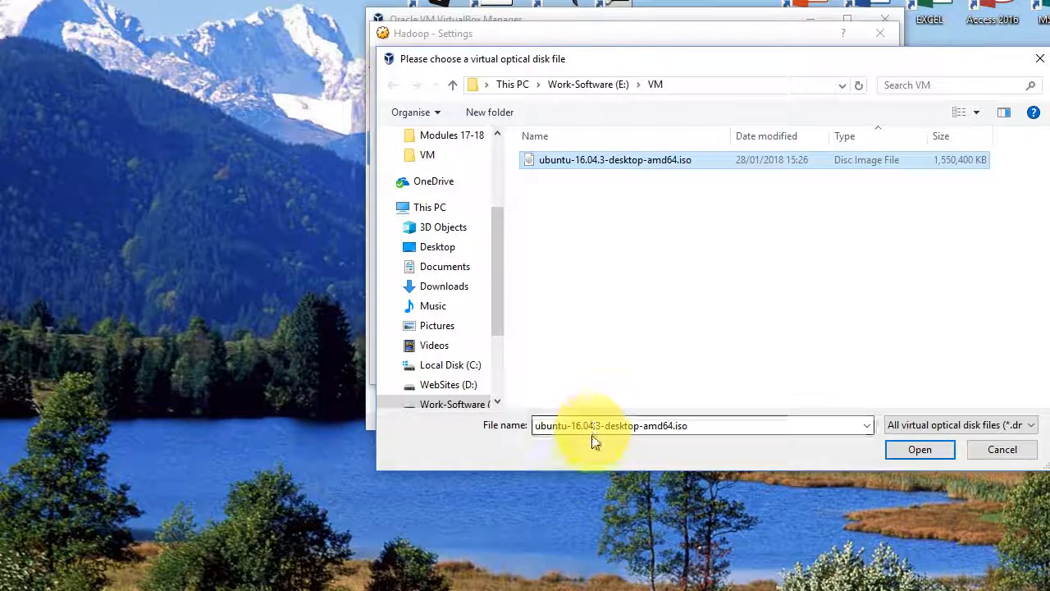
left_click(919, 449)
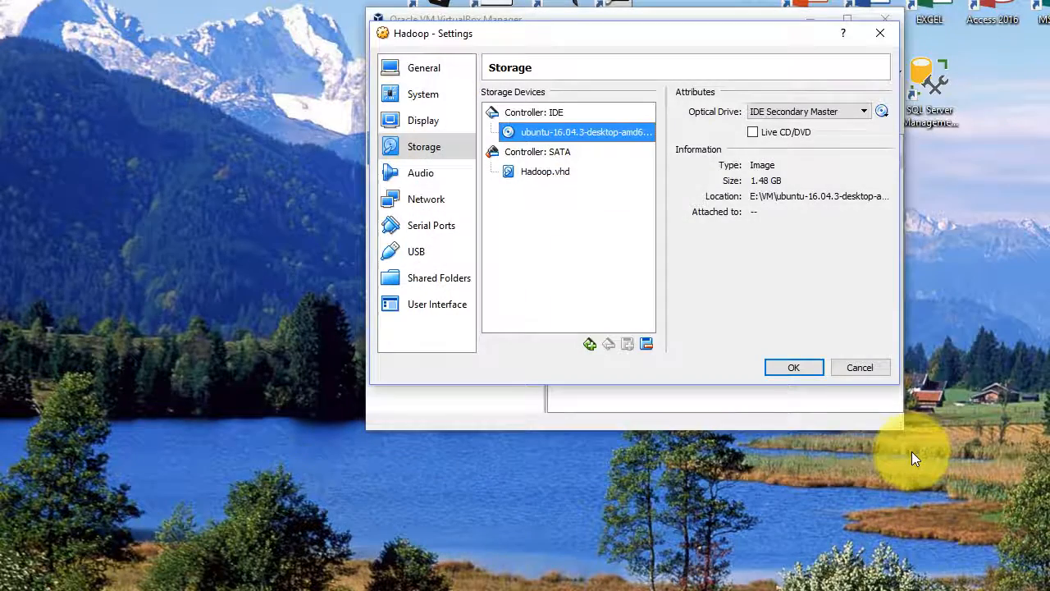
left_click(796, 367)
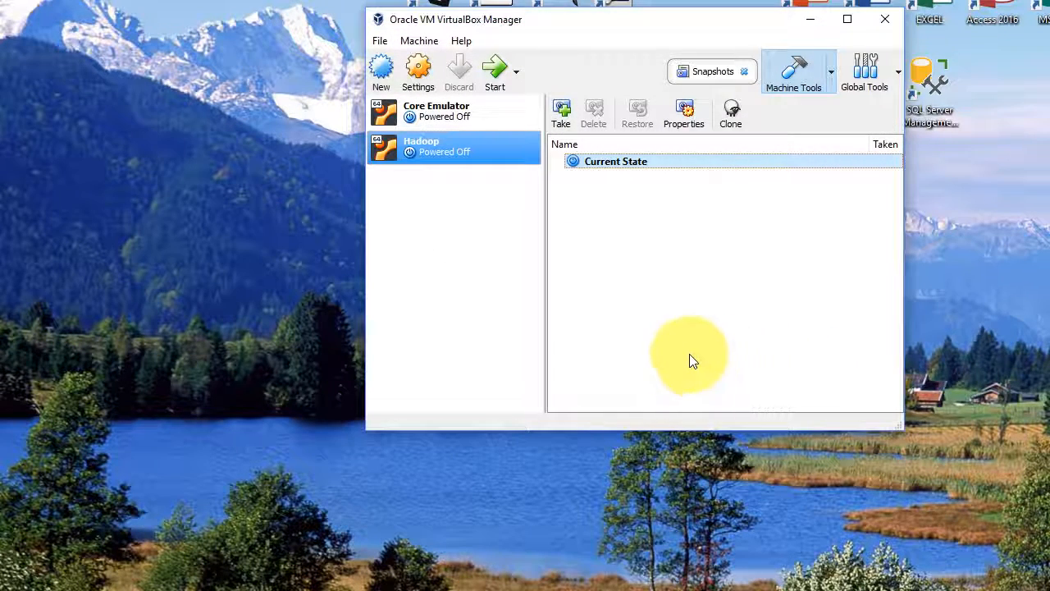
Step: Start the Hadoop machine and begin installing Ubuntu, with update downloads and third-party software enabled
left_click(494, 74)
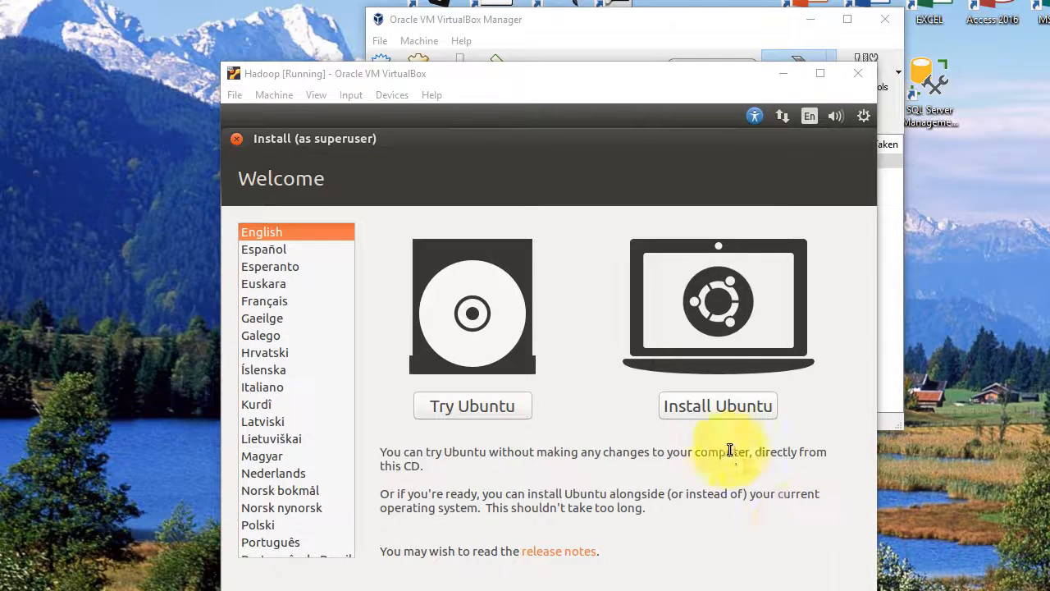
left_click(714, 404)
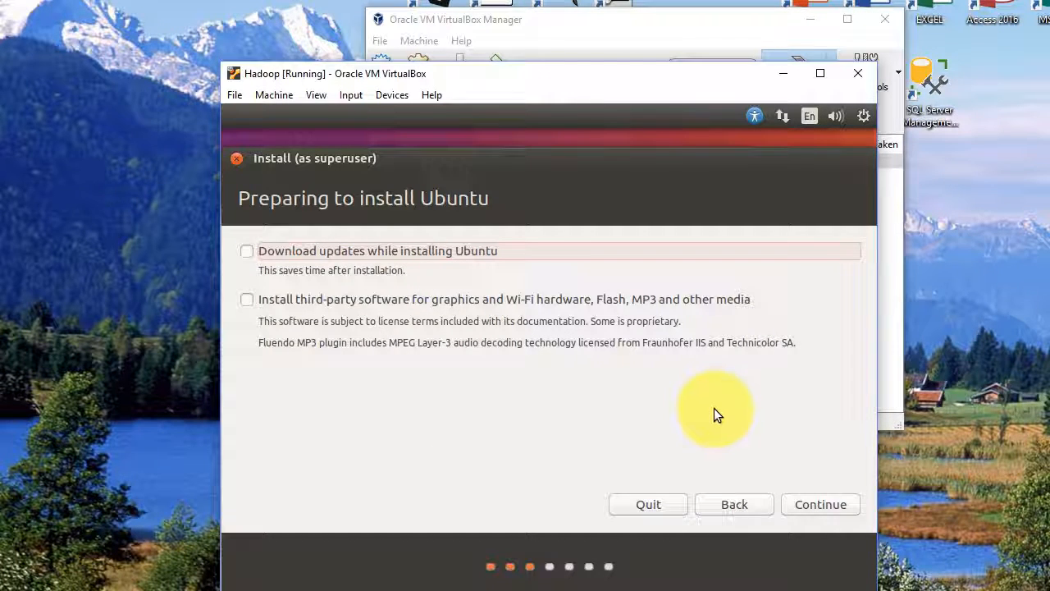
left_click(247, 251)
left_click(247, 300)
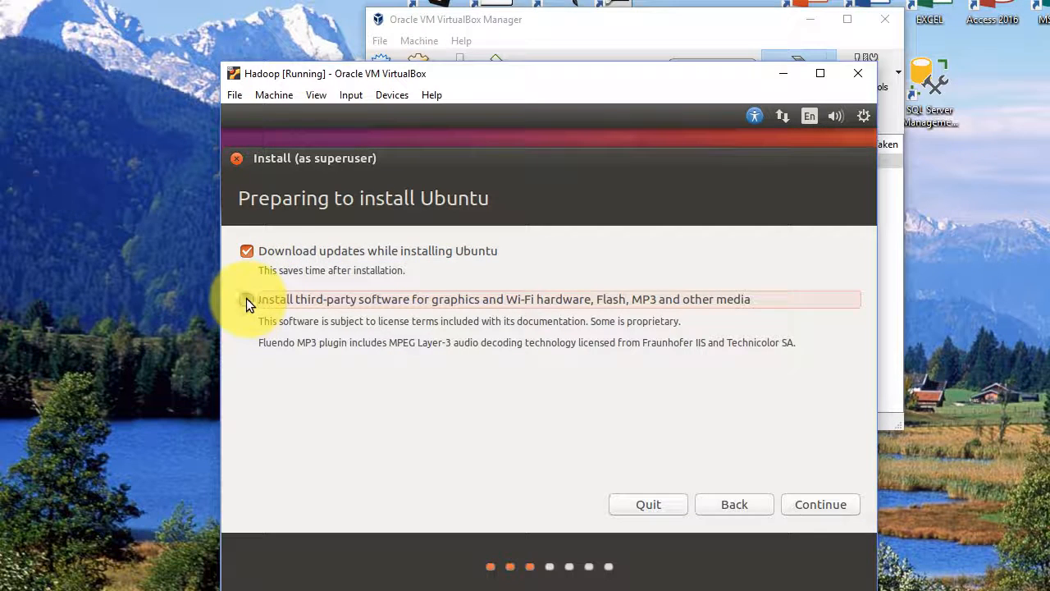
left_click(819, 500)
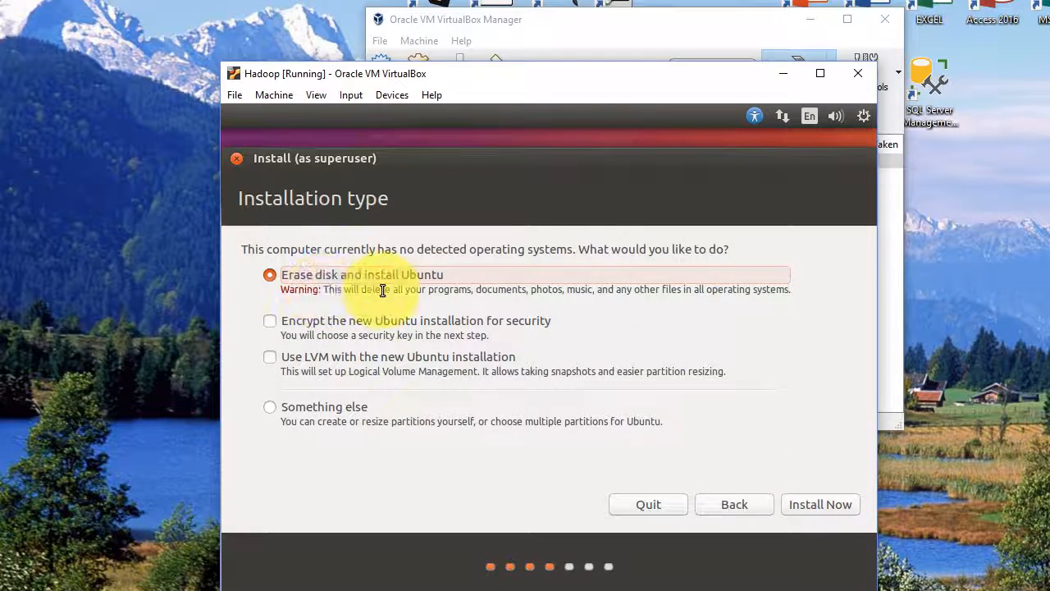
Step: Install Ubuntu by erasing the disk, accepting the disk changes, Dublin as the location and the Irish keyboard layout
left_click(808, 504)
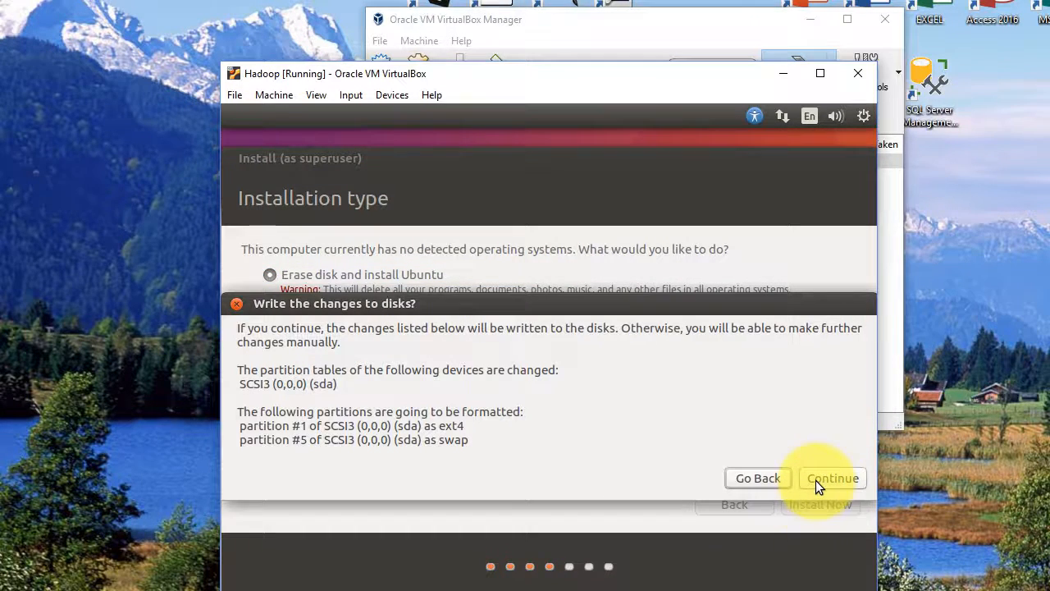
left_click(832, 478)
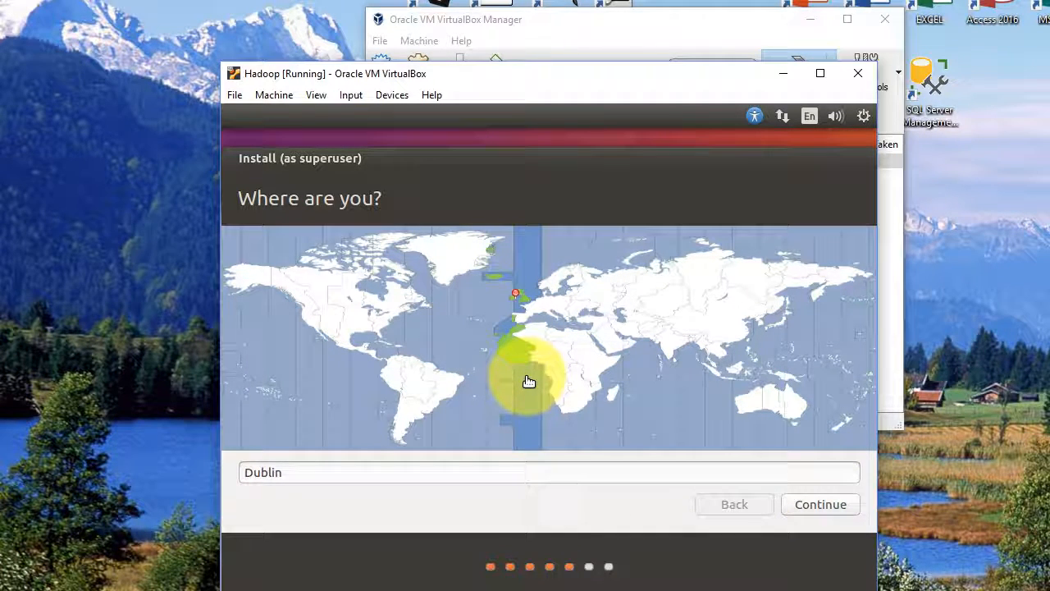
left_click(821, 504)
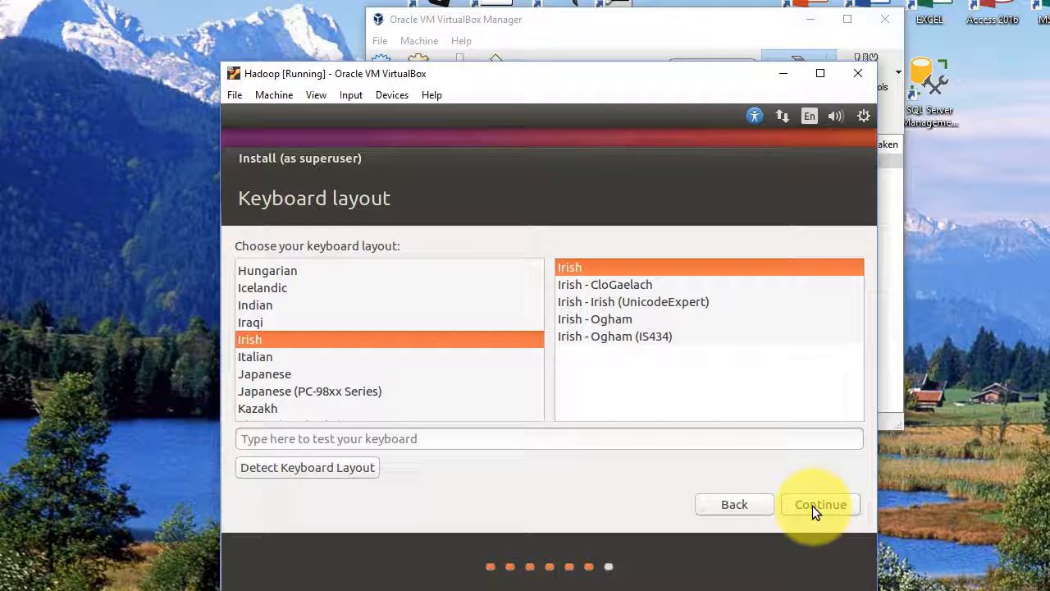
left_click(812, 505)
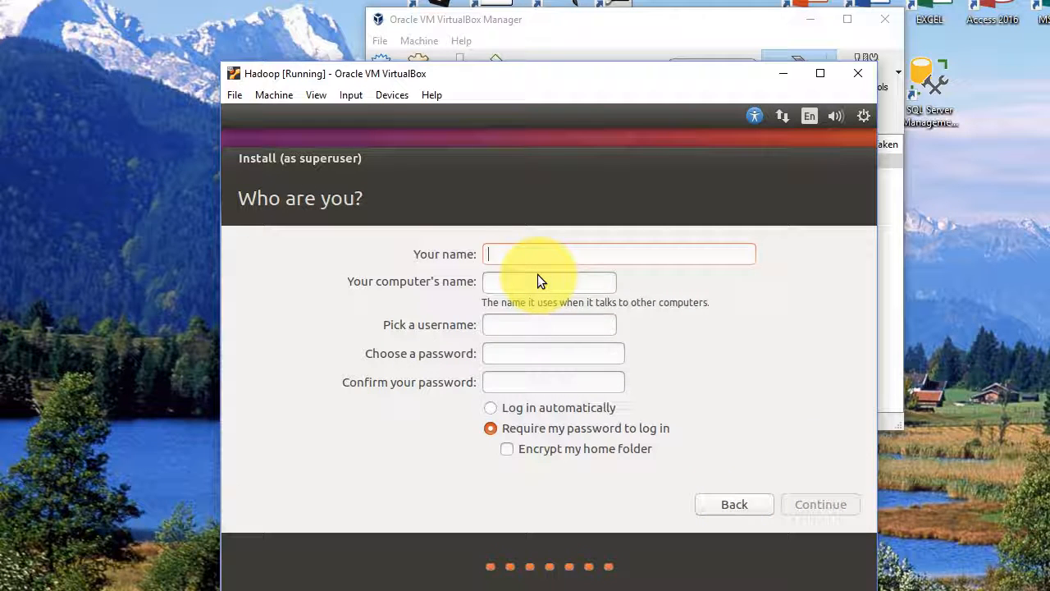
Step: Create the Ubuntu account with the user's name and a confirmed password, choose automatic login, and continue the installation
type("dk")
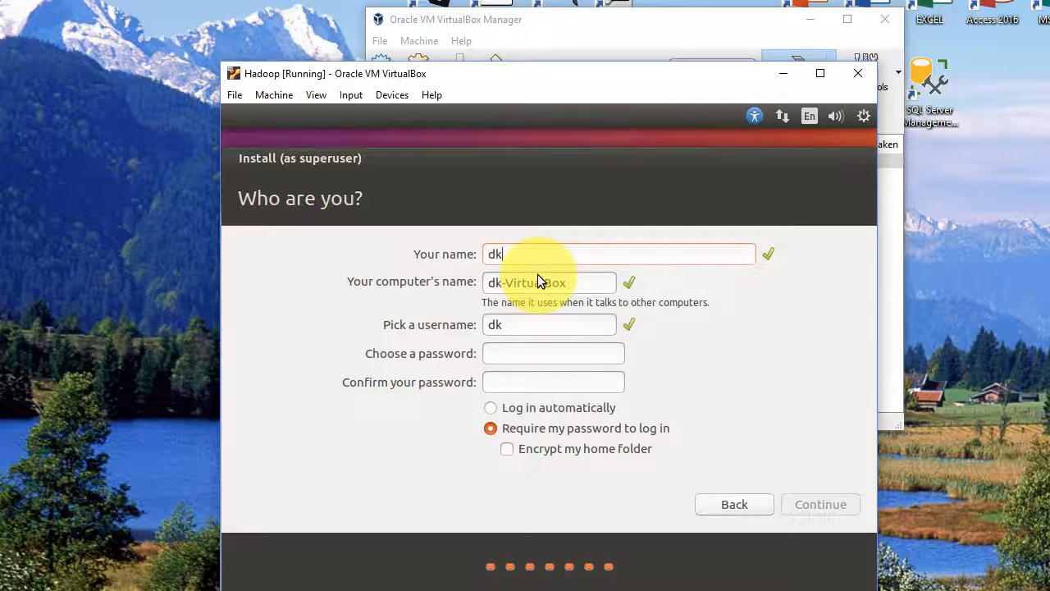
left_click(541, 353)
type("dk")
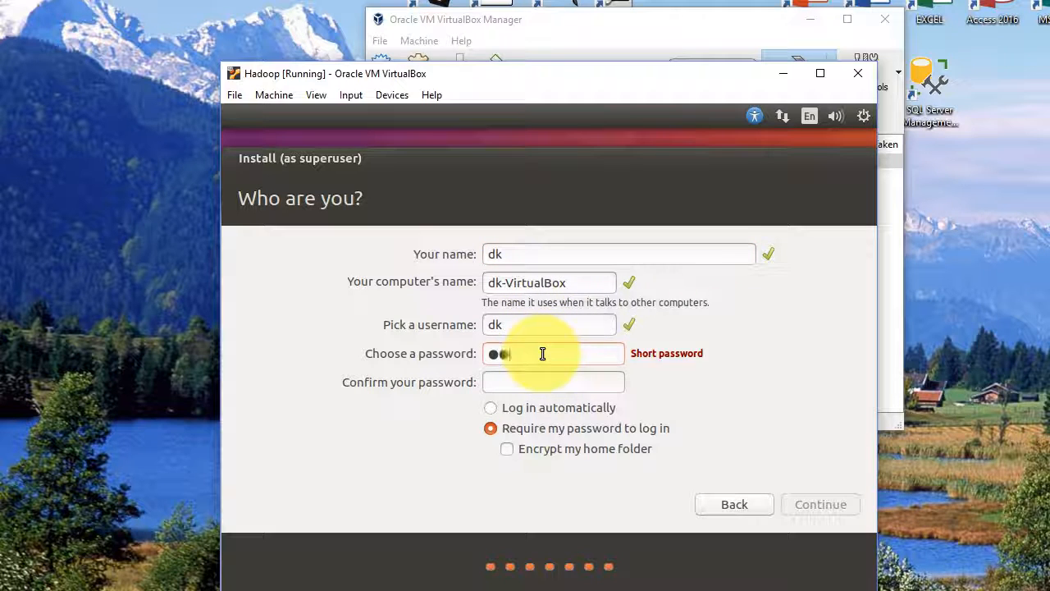
type("●●●●")
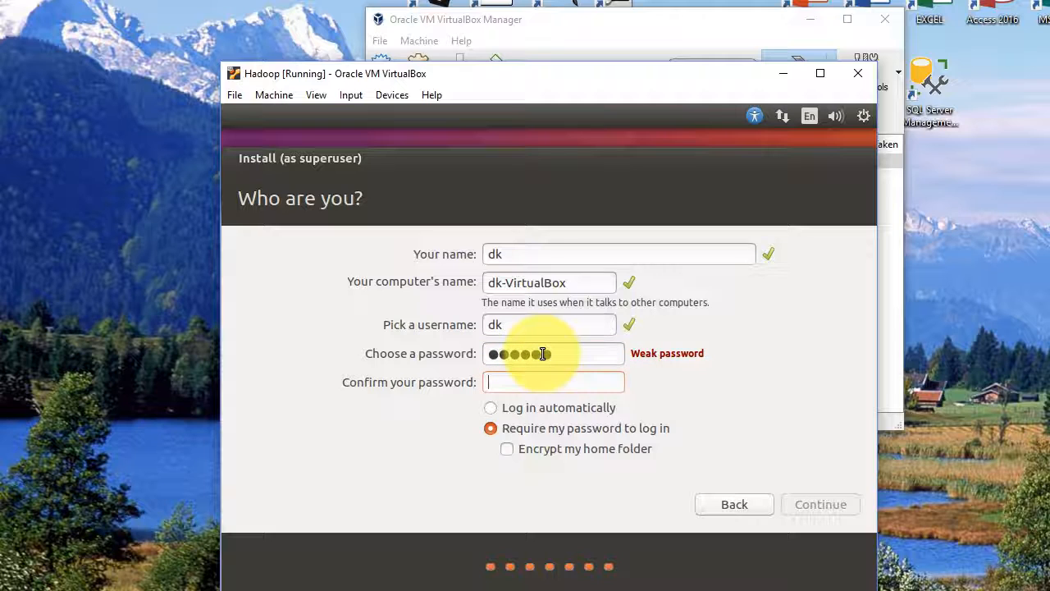
type("●●●●●●")
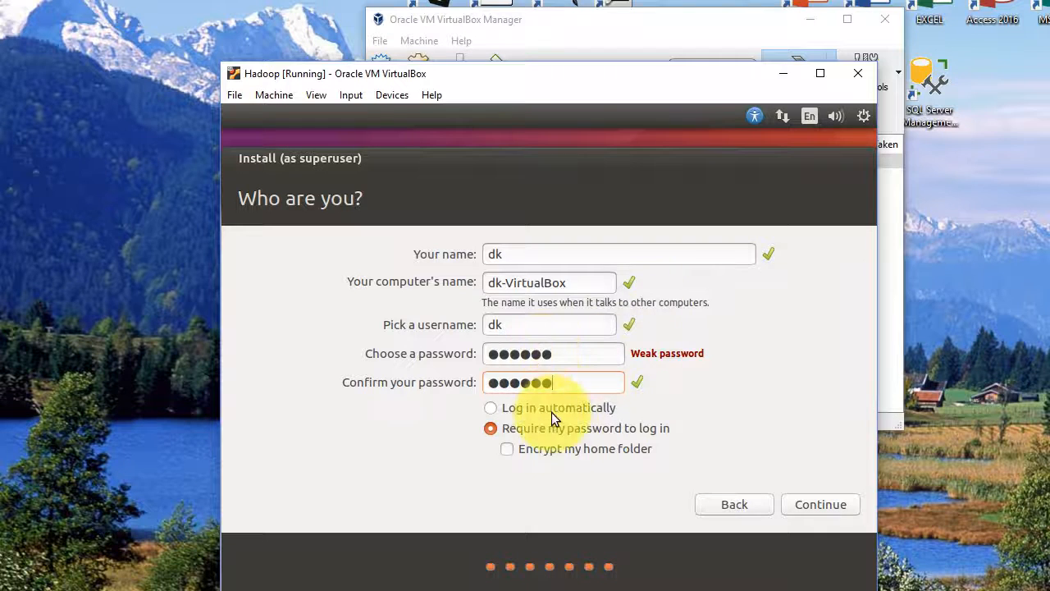
left_click(555, 414)
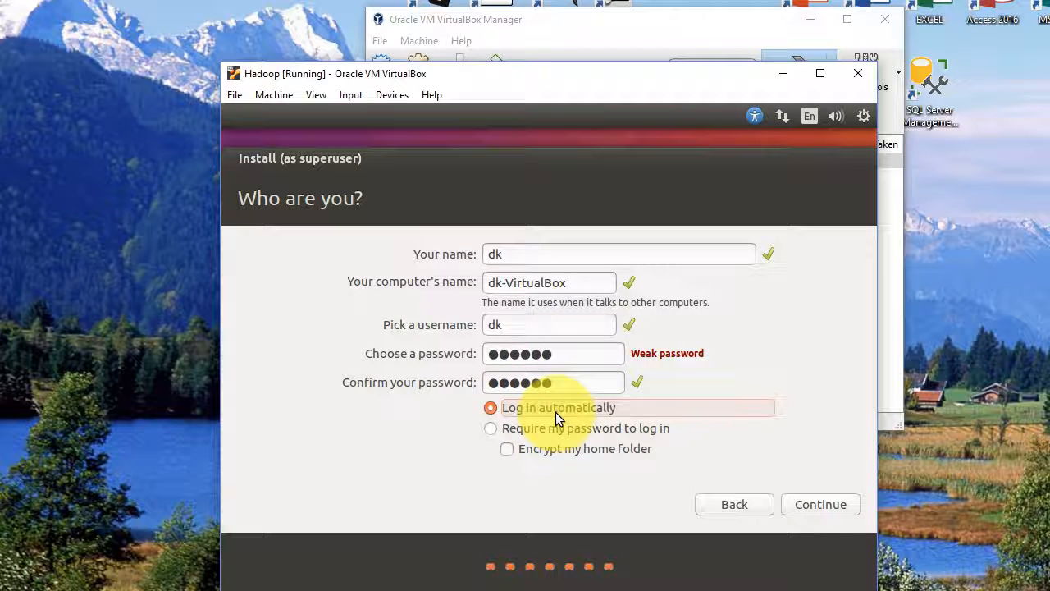
left_click(807, 501)
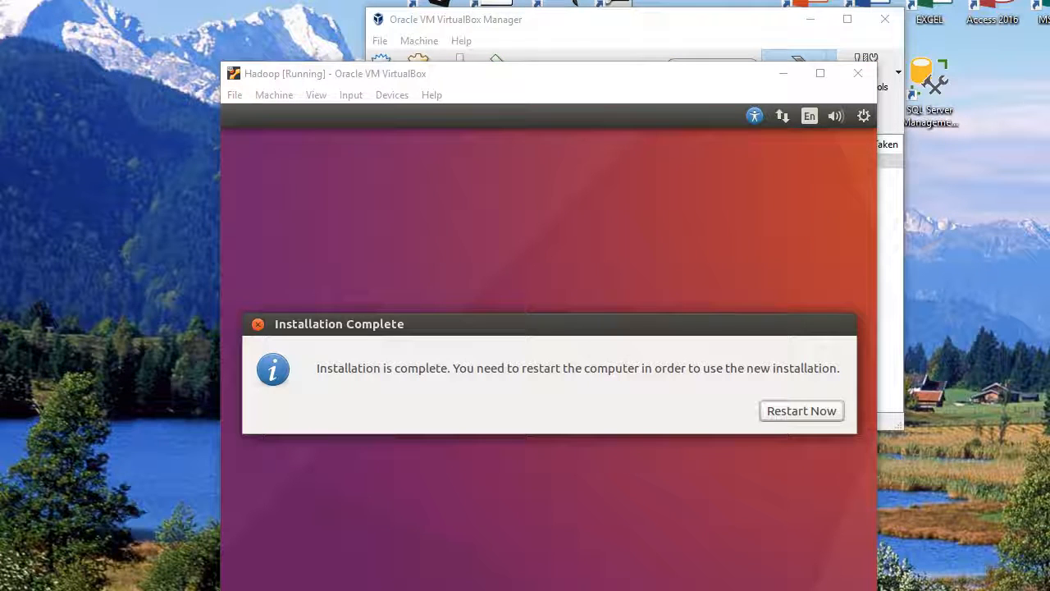
Step: Restart the machine into the new Ubuntu installation, passing the installation medium prompt, and move the Hadoop window up to show it fully
left_click(808, 410)
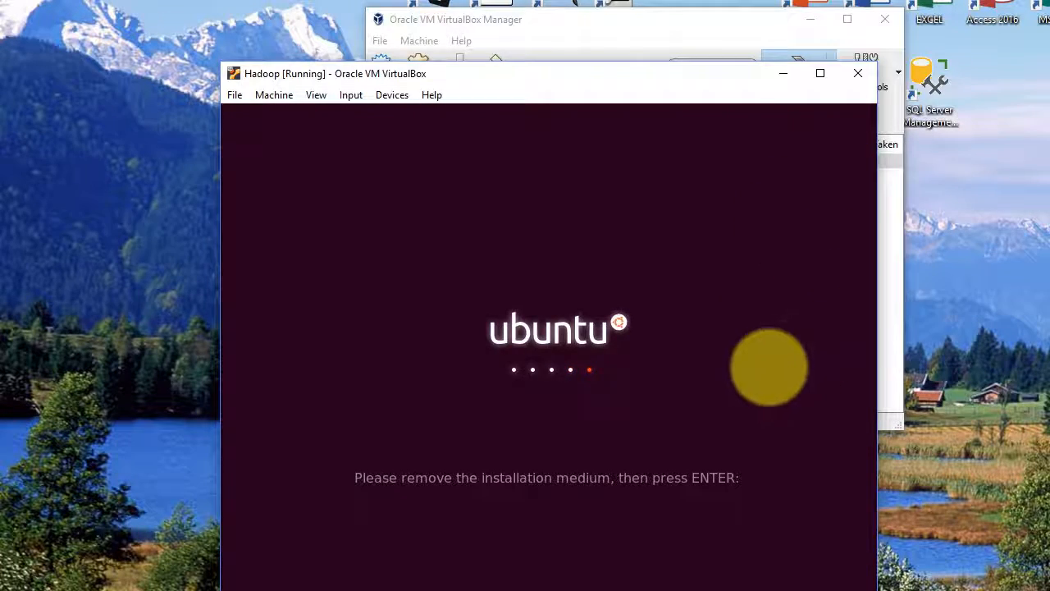
key("Return")
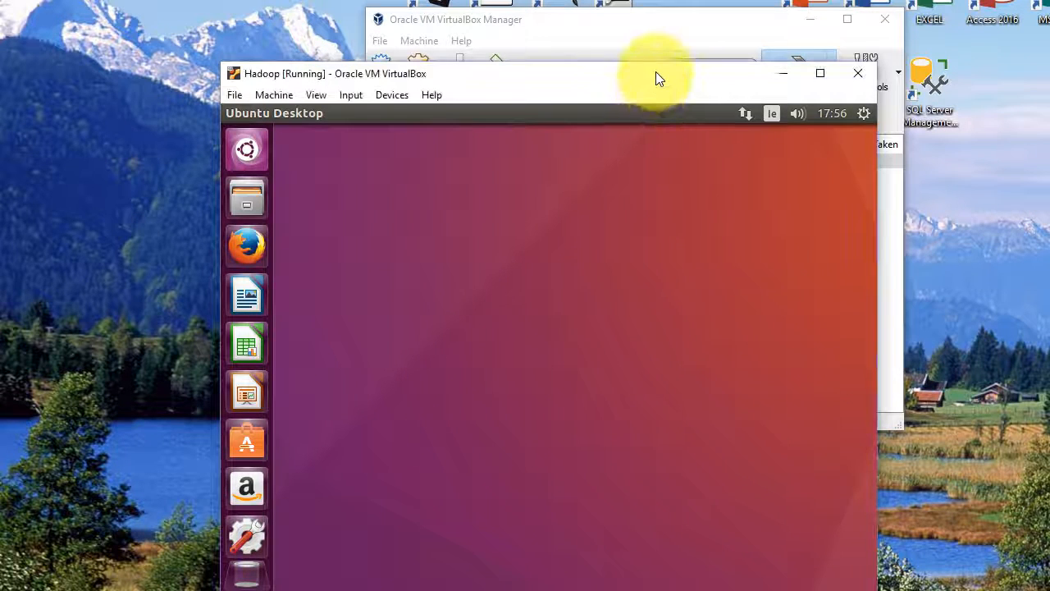
left_click_drag(640, 82, 654, 52)
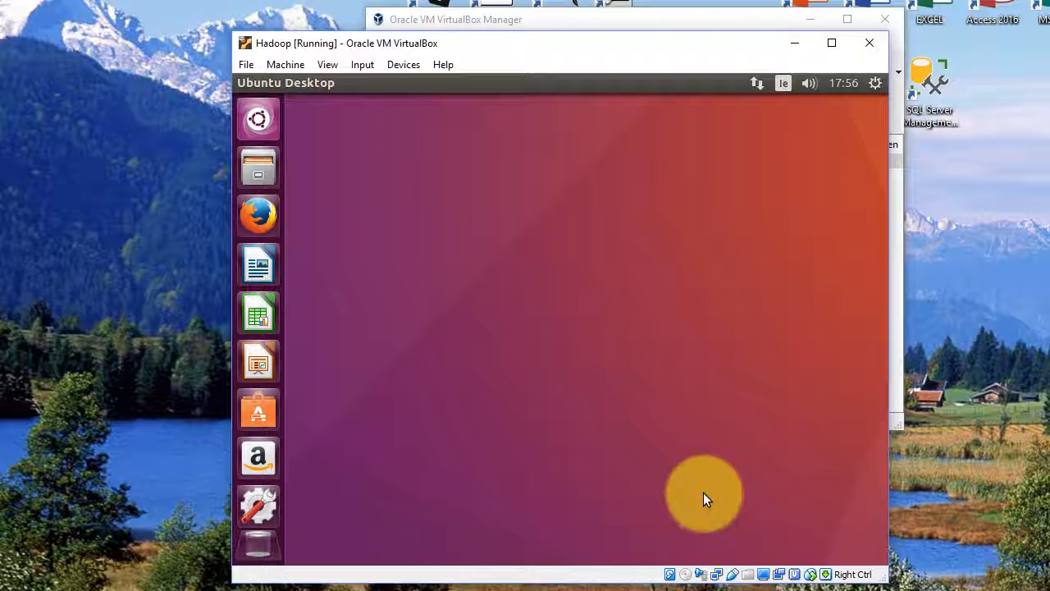
Step: Insert the Guest Additions CD image into the Hadoop machine and run the VBox_GAs_5.2.6 software
left_click(401, 66)
left_click(401, 67)
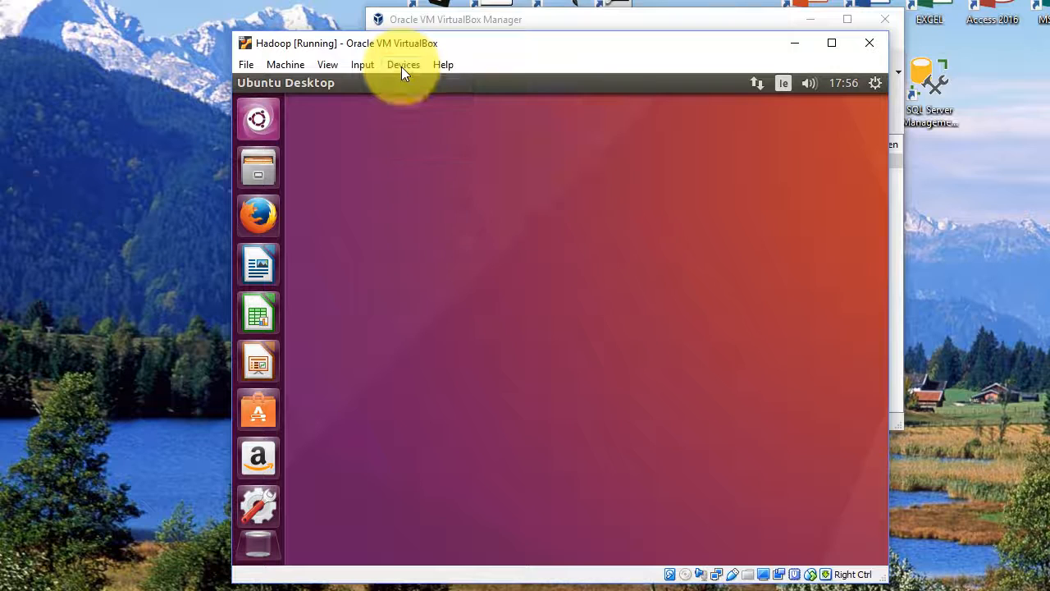
left_click(401, 66)
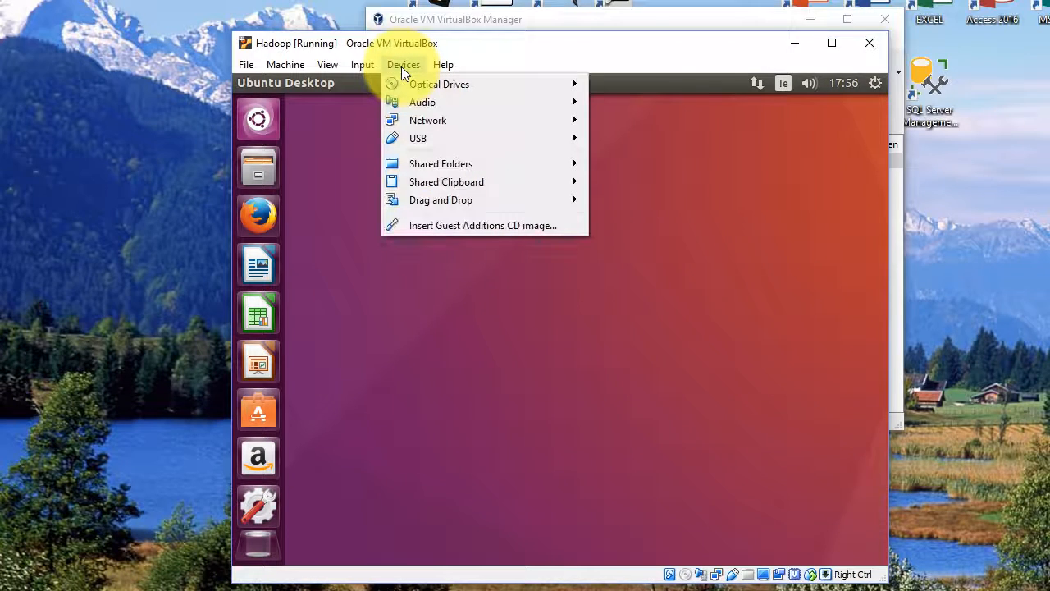
left_click(424, 224)
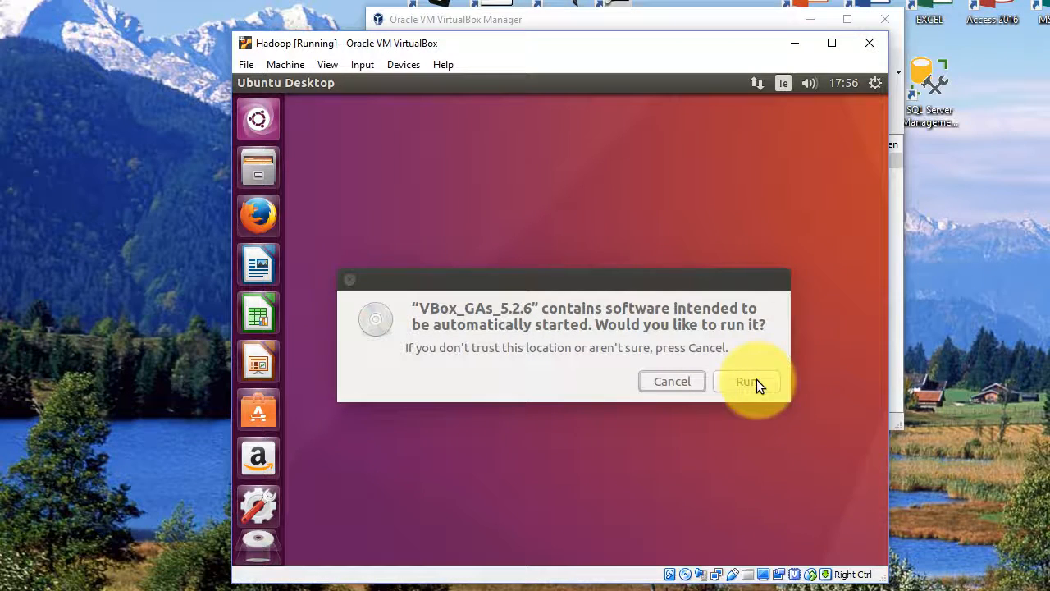
left_click(756, 382)
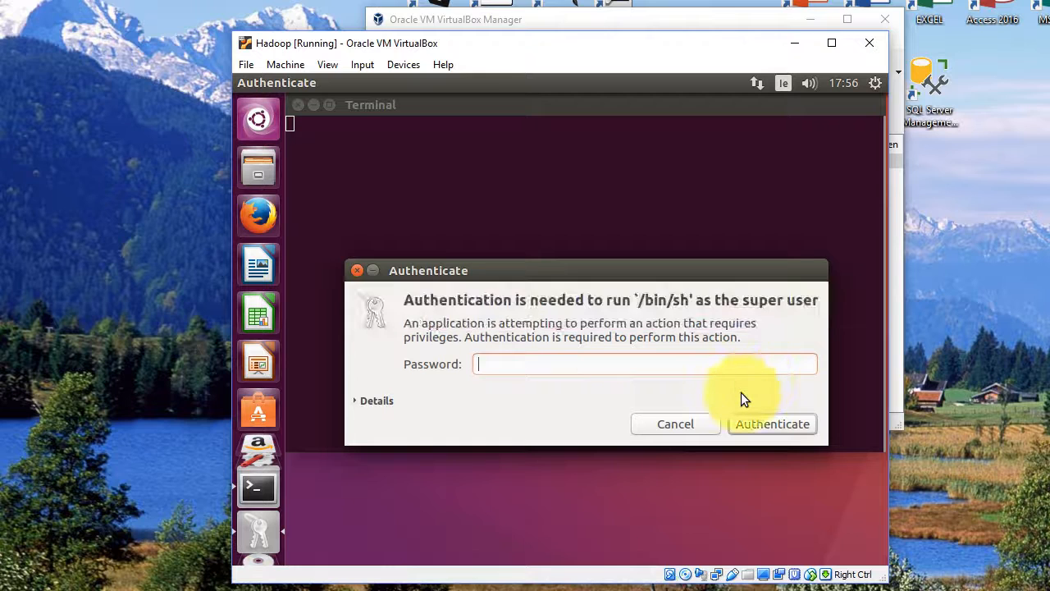
Step: Authenticate with the account password to install the Guest Additions, and close the installer's terminal window once it finishes
type("••")
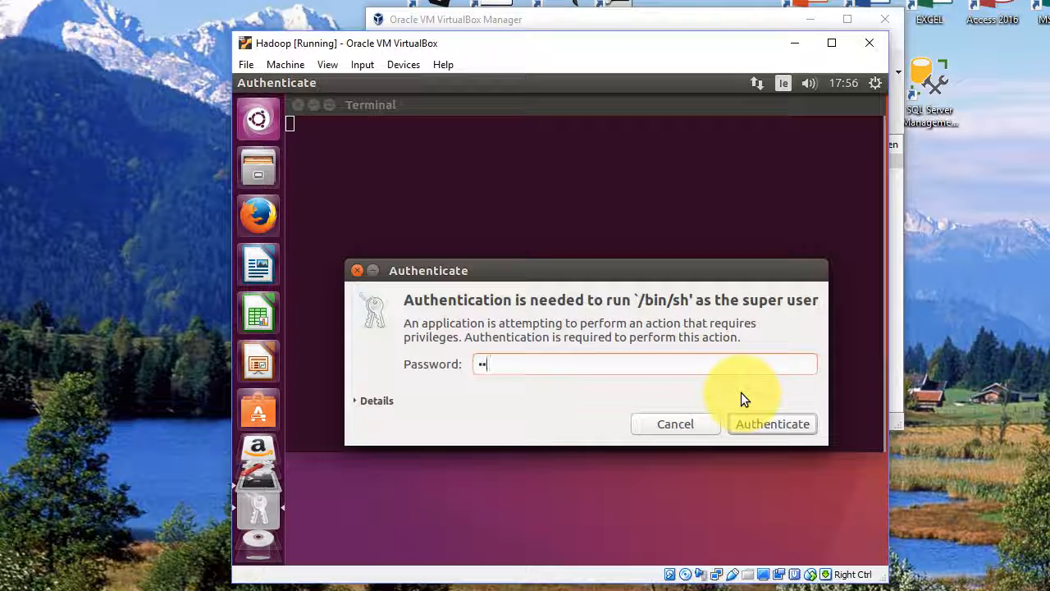
type("••••")
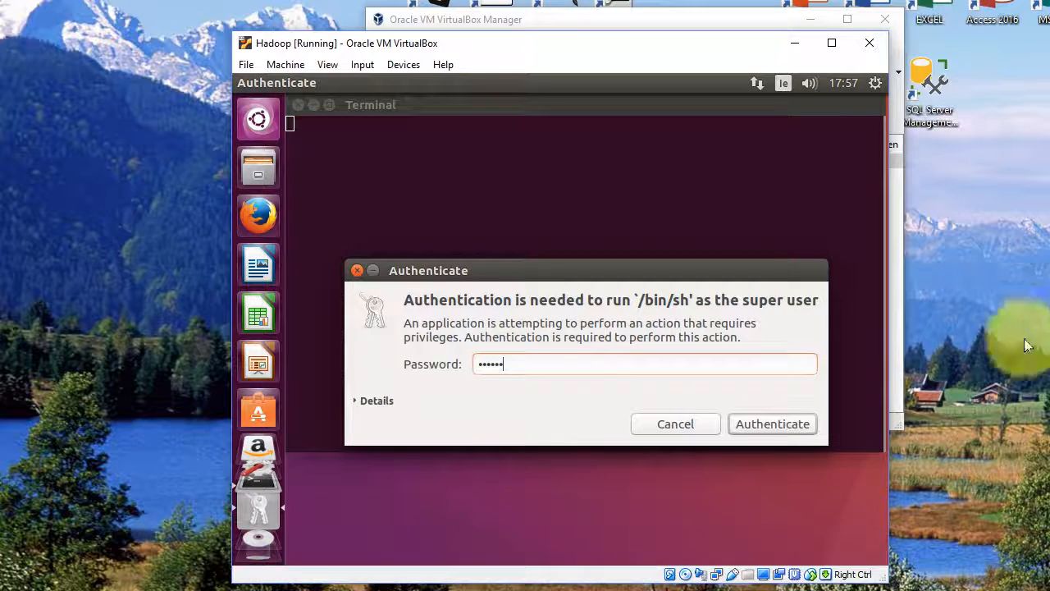
left_click(795, 423)
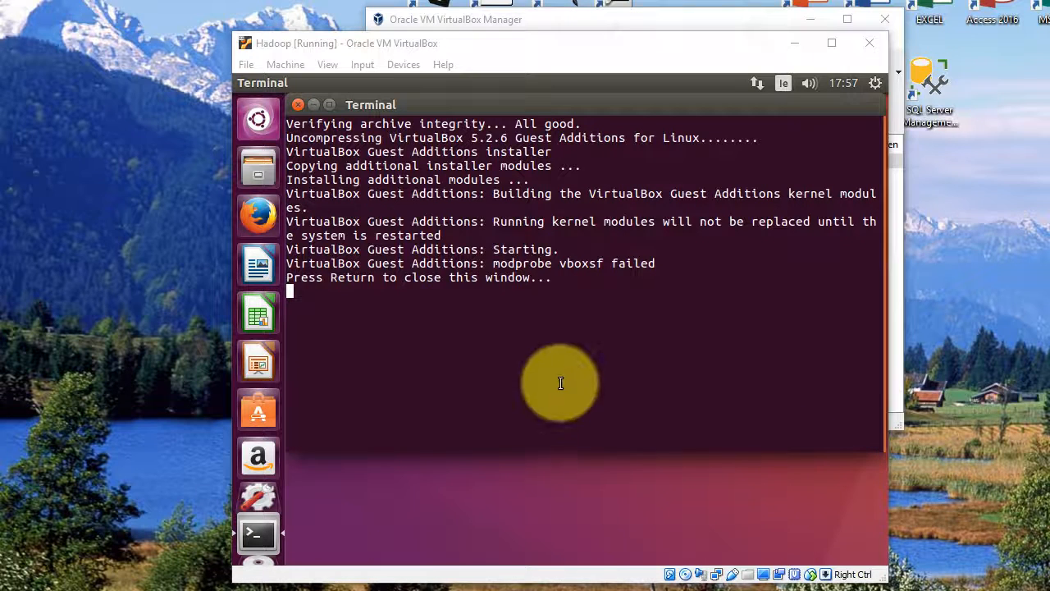
double_click(567, 389)
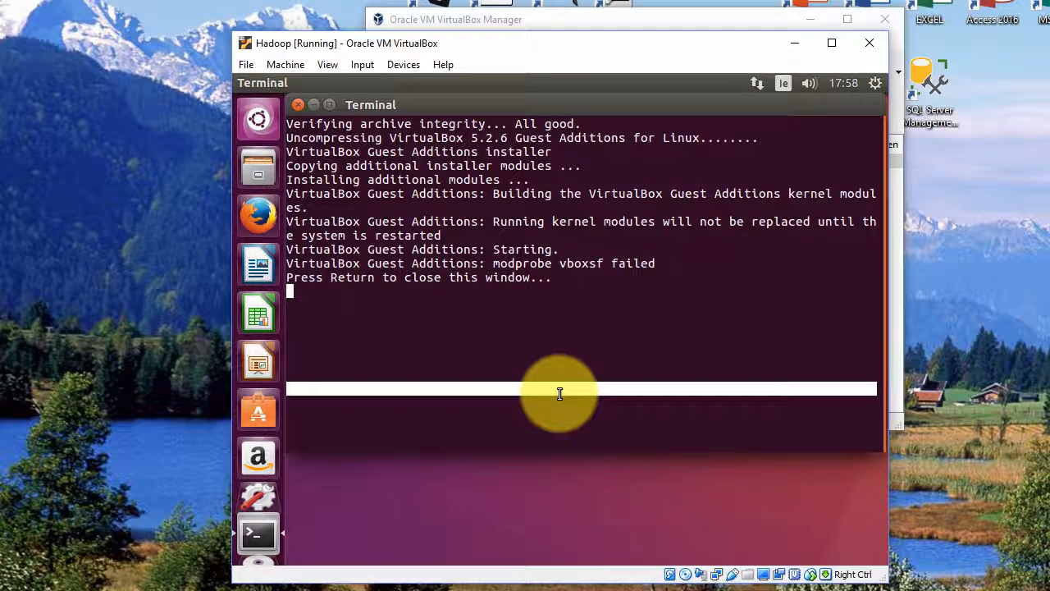
key("Return")
Step: Open a terminal from the Ubuntu desktop and restart the system with the reboot command
right_click(481, 231)
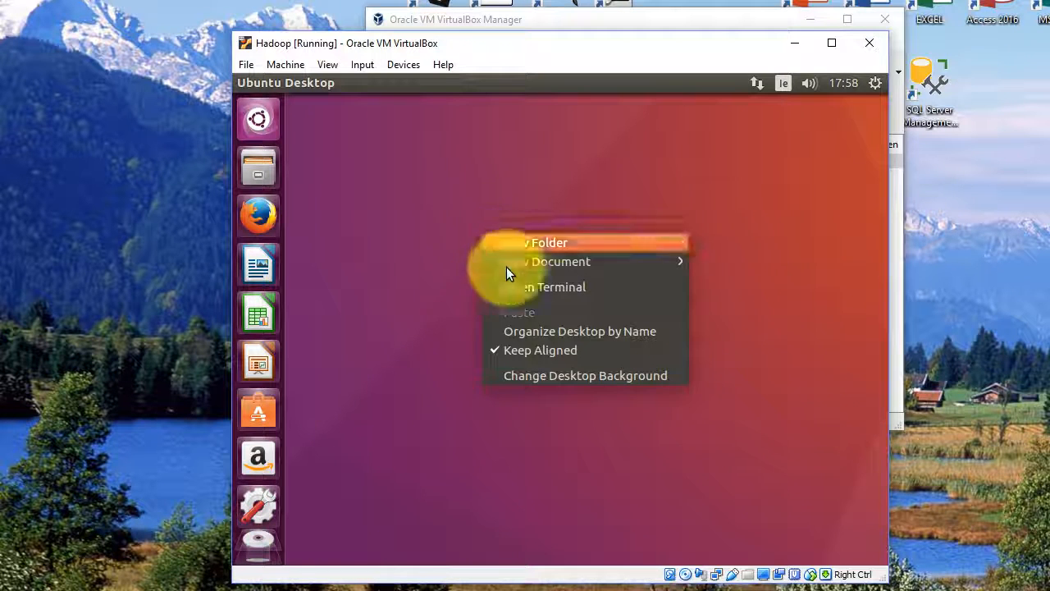
left_click(523, 289)
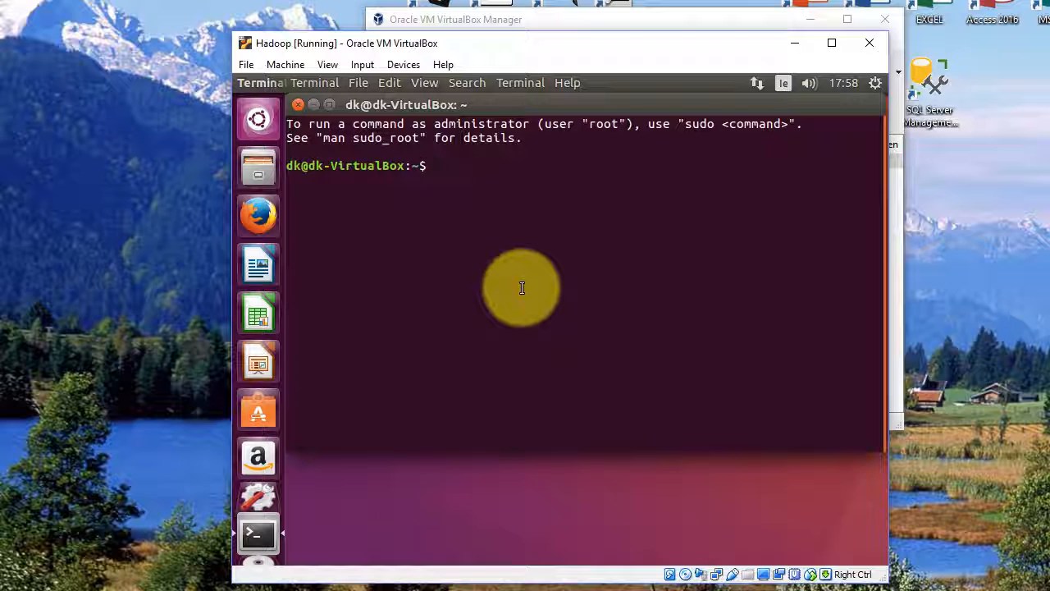
type("re")
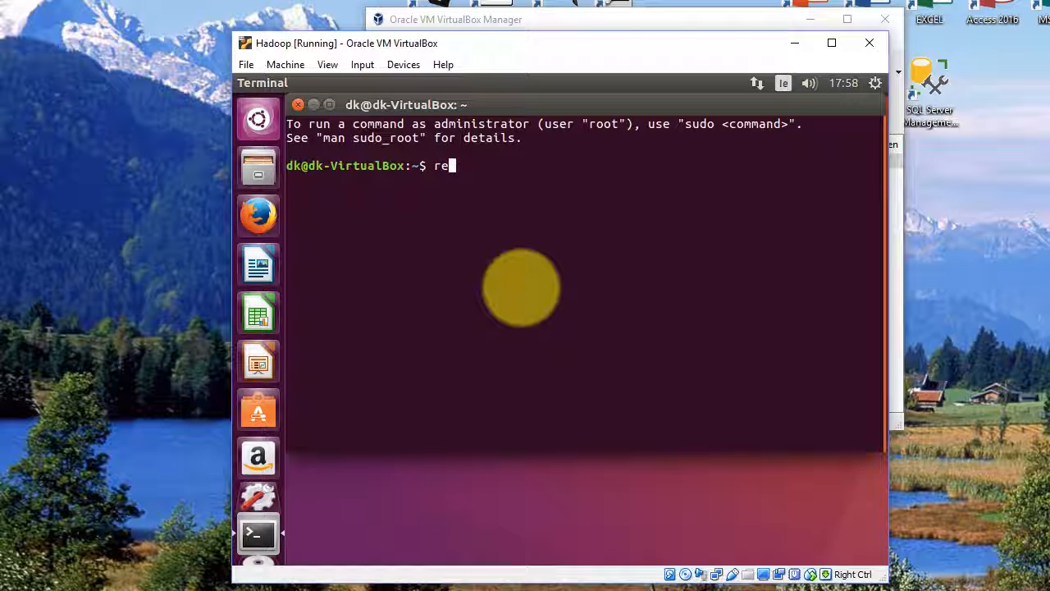
type("boot")
key("Return")
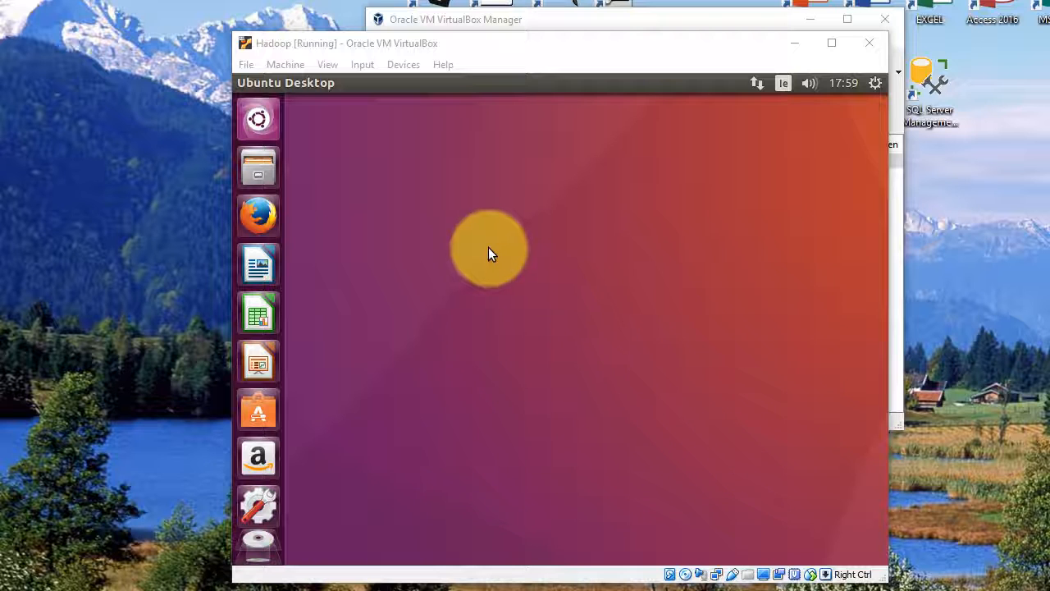
Step: Paste the copied text "this is a test" into a new Ubuntu terminal and run it to test the shared clipboard
right_click(467, 237)
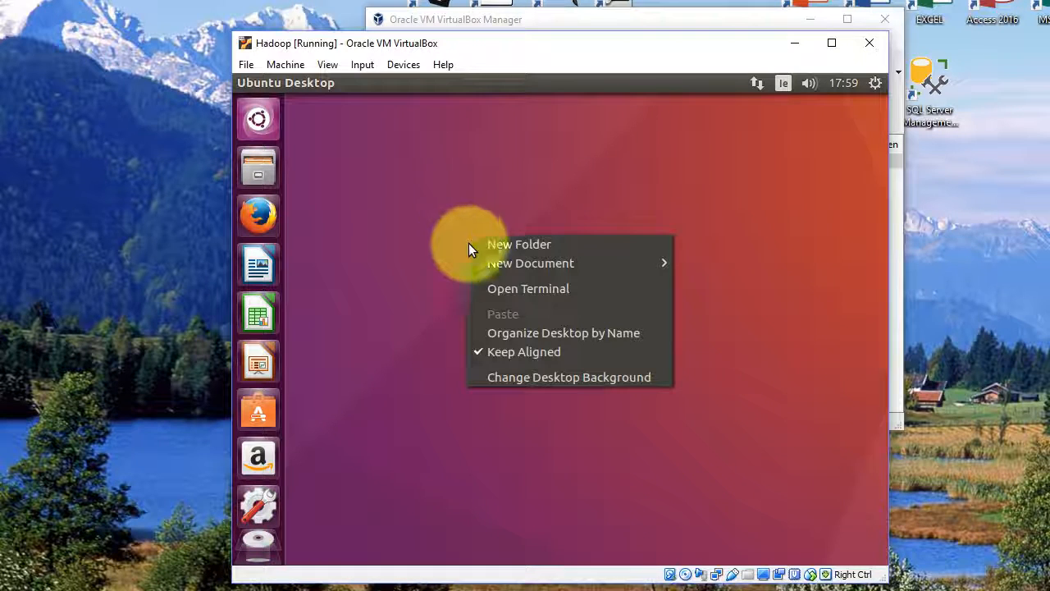
left_click(503, 293)
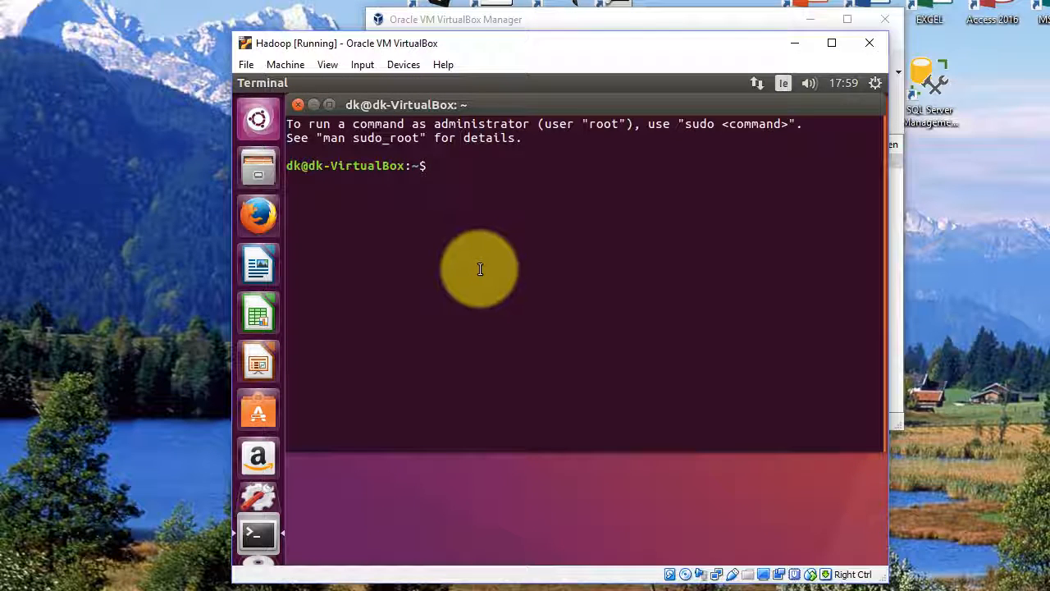
right_click(443, 167)
left_click(475, 224)
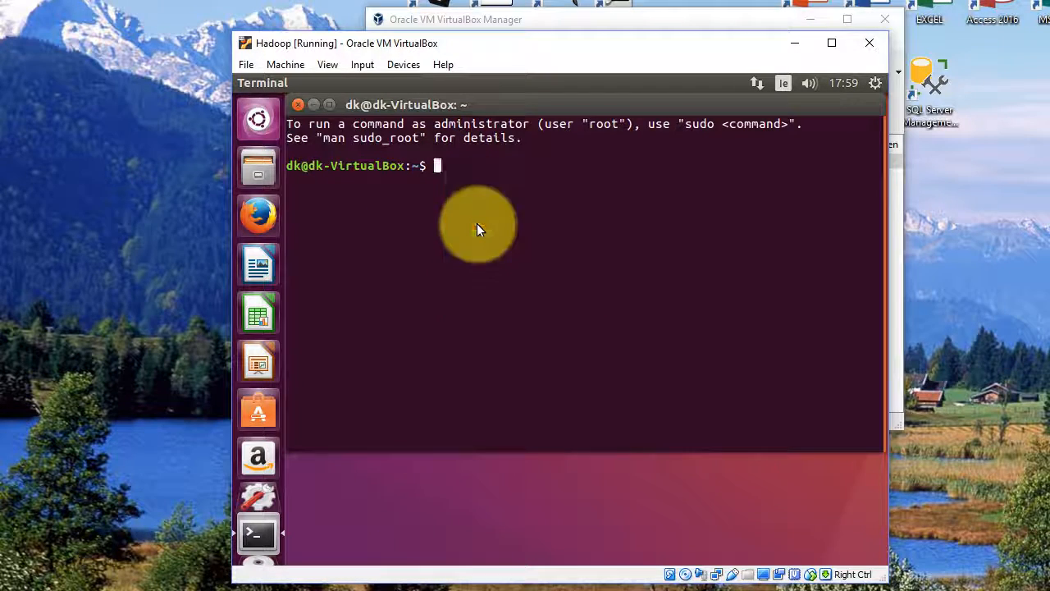
key("Return")
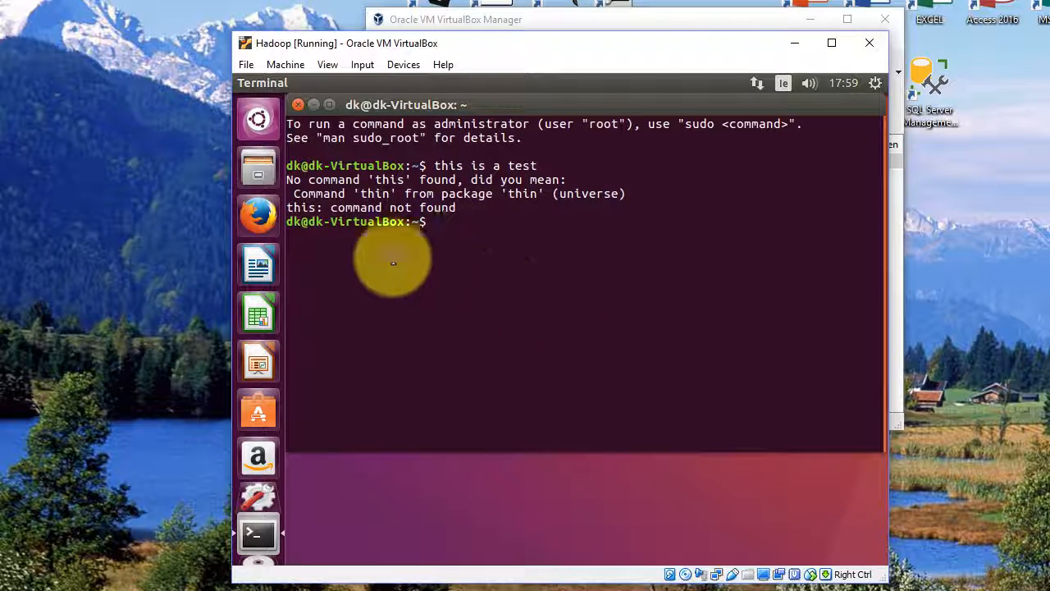